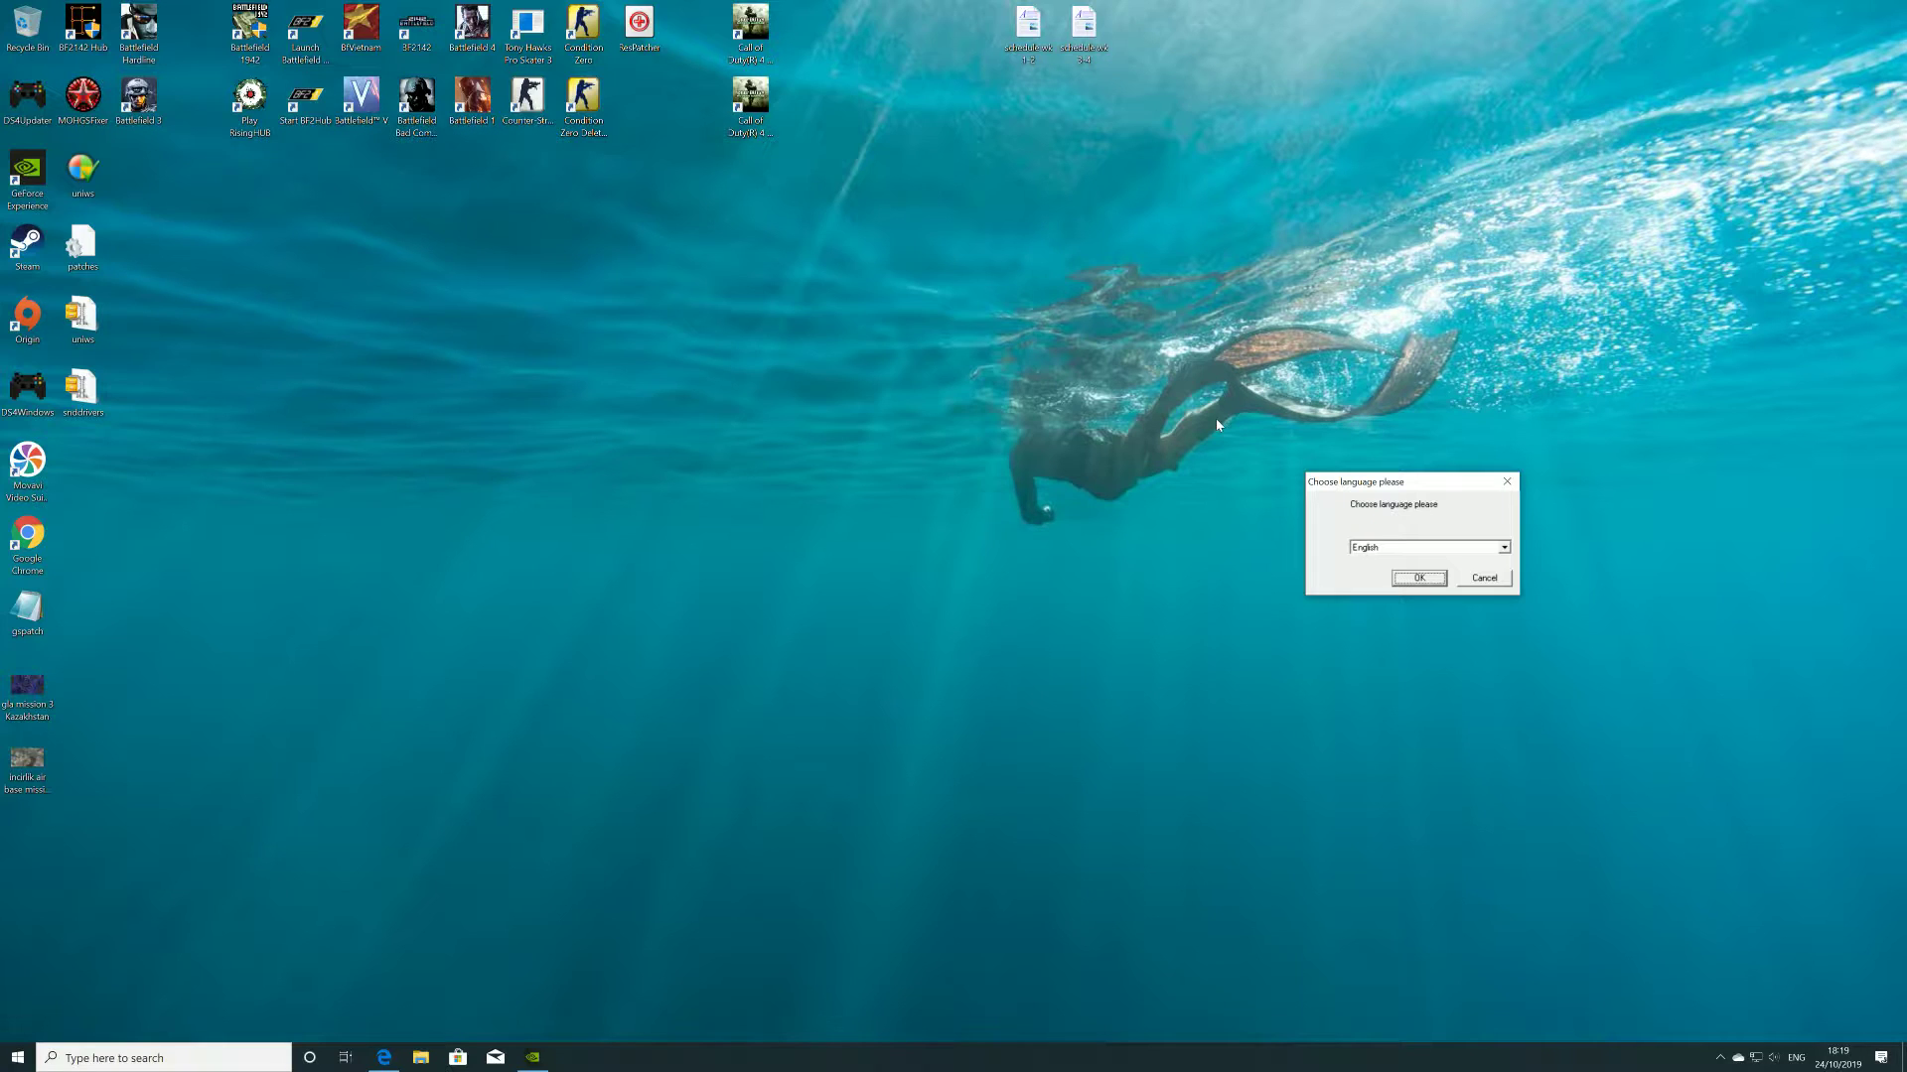
- Confirm English as the setup language, start the Battlefield 2 install and allow Setup.exe to run
click(1400, 578)
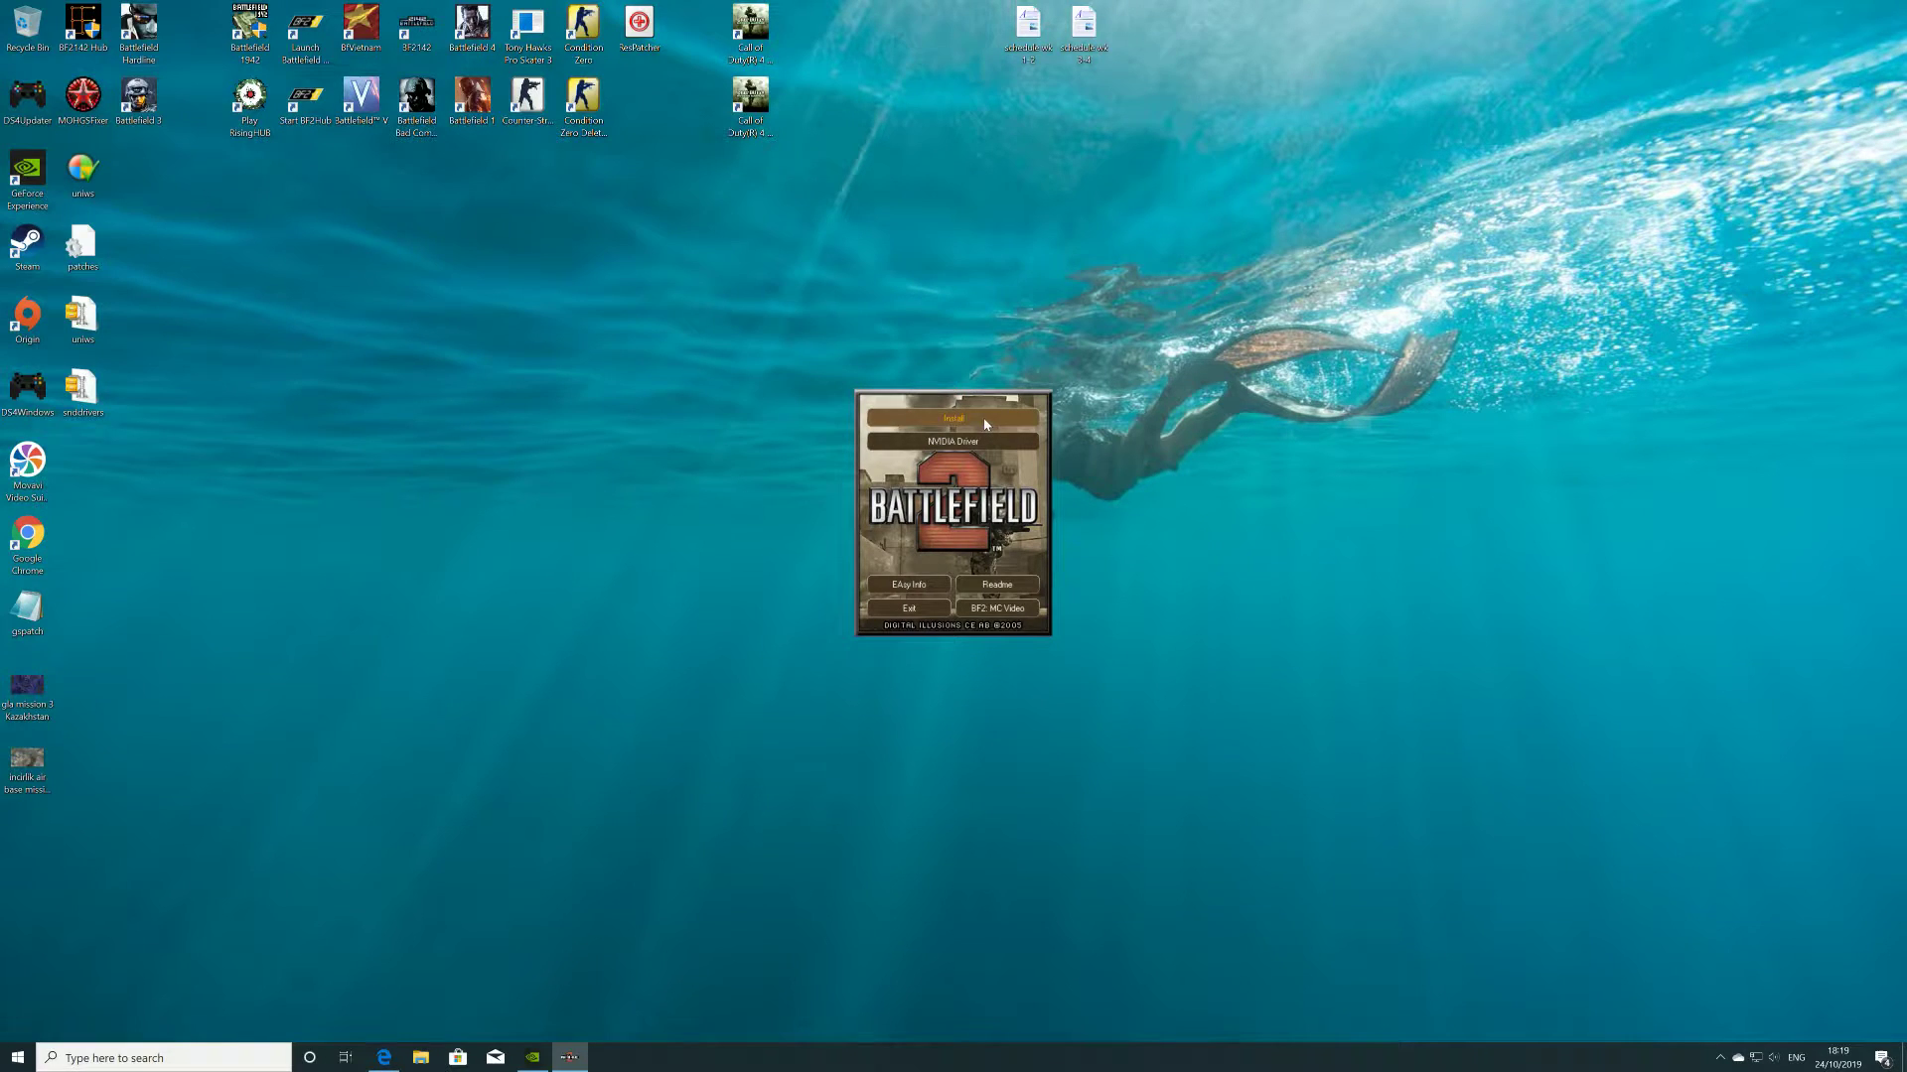
click(985, 424)
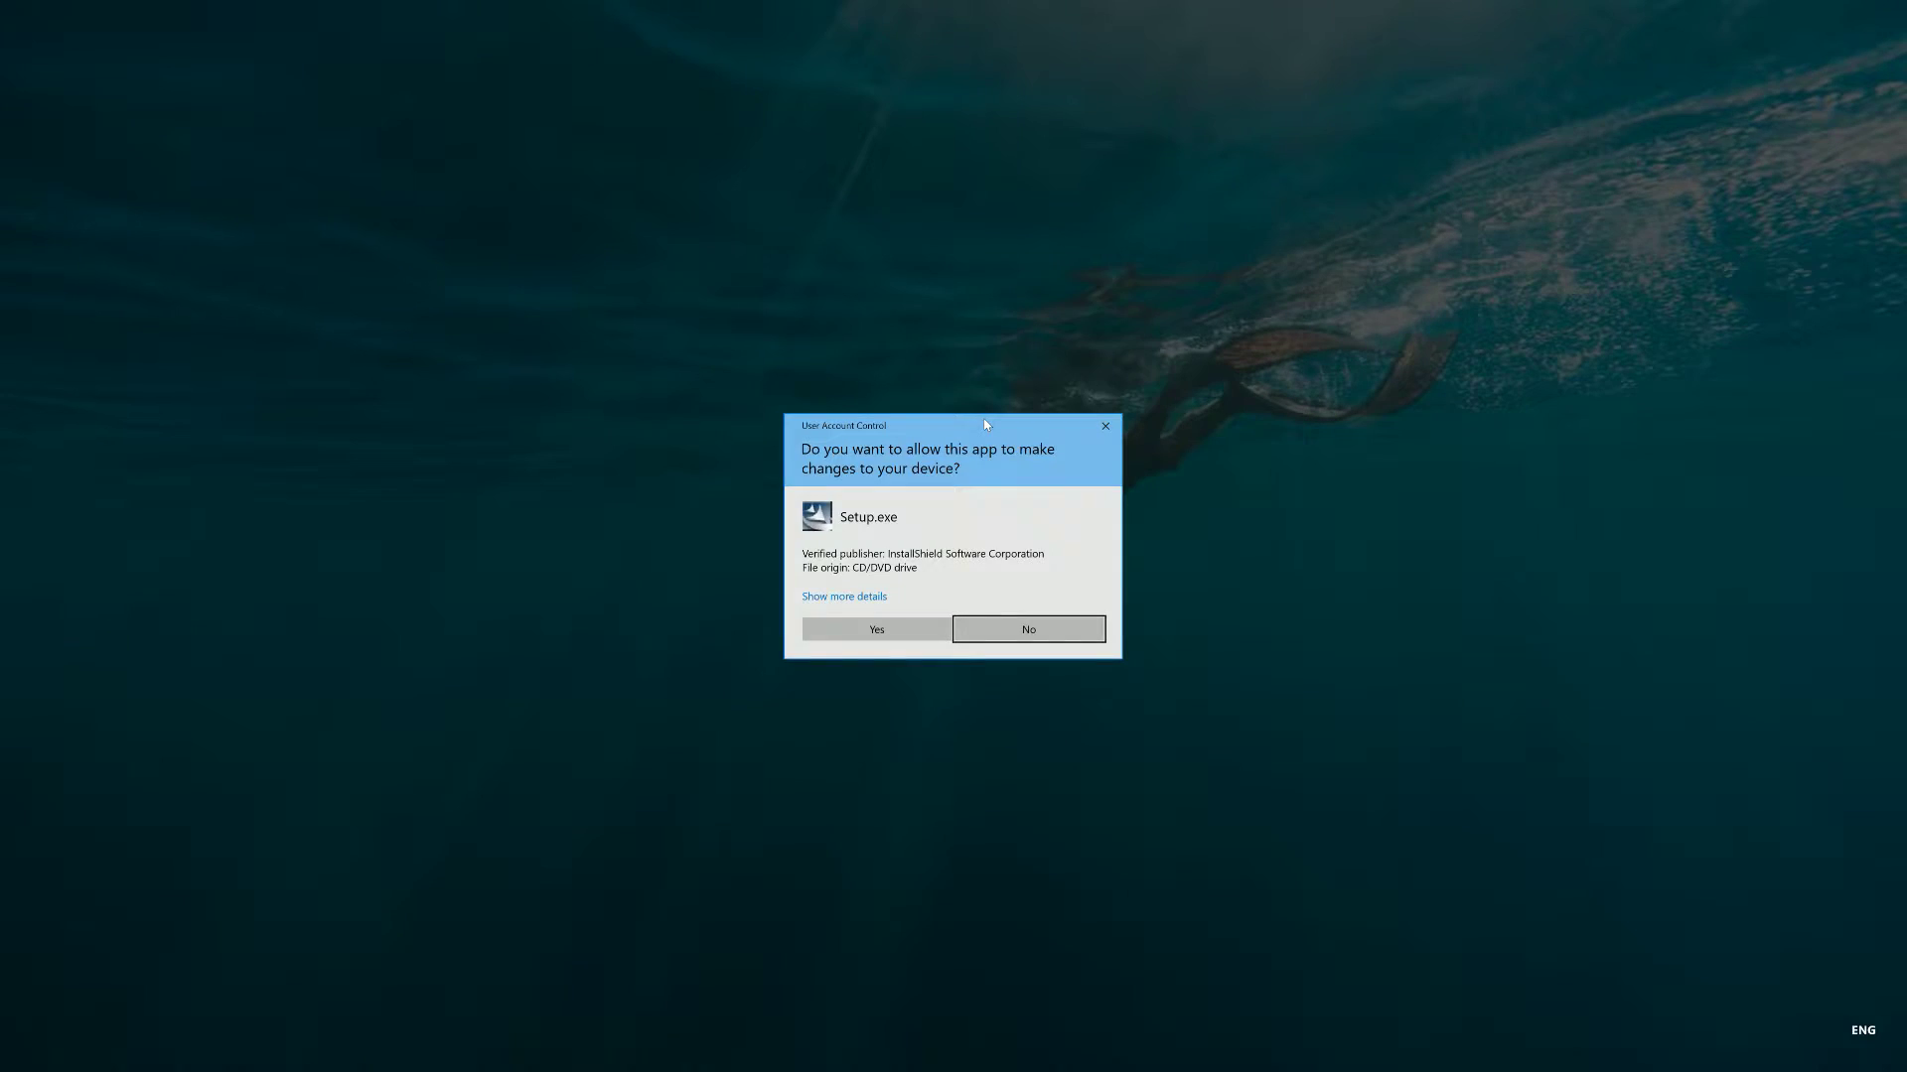
click(905, 629)
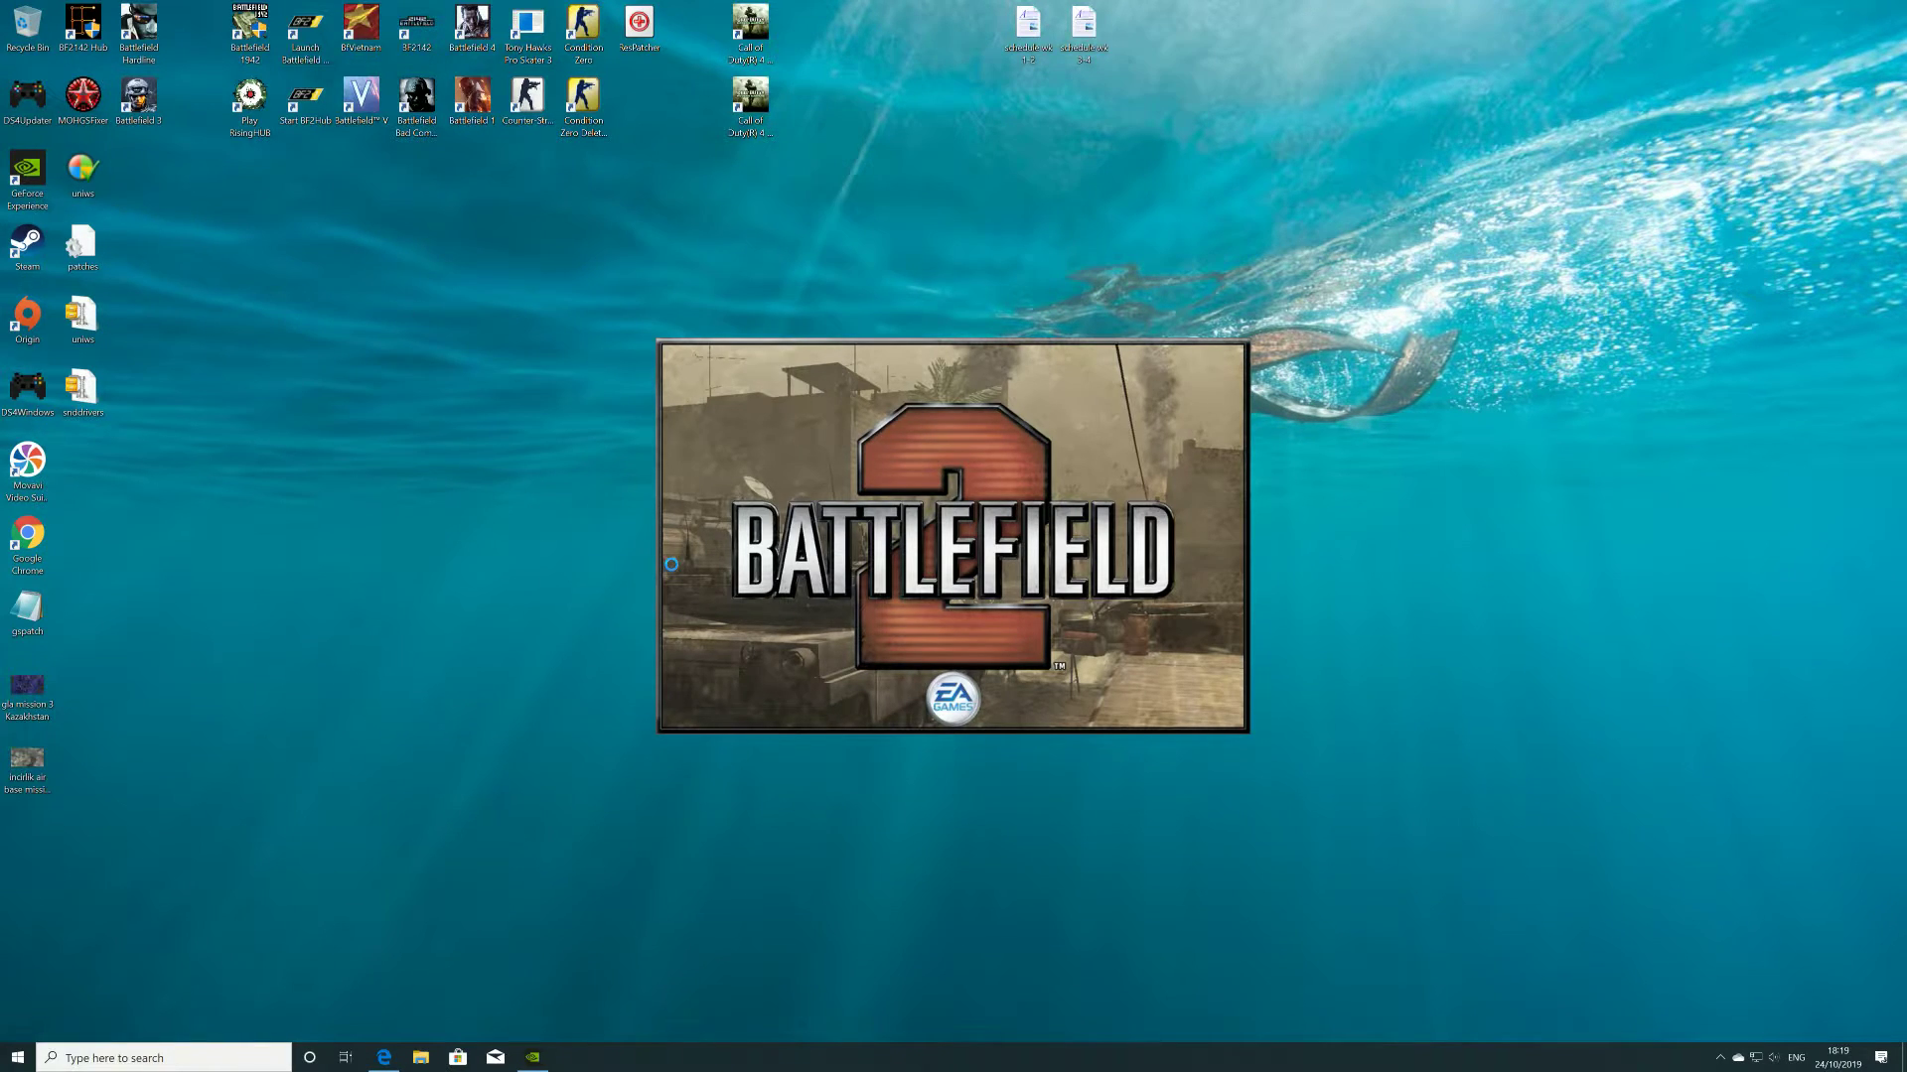
- Skip the splash screen and welcome page, then enter the Battlefield 2 CD key
key(alt+F9)
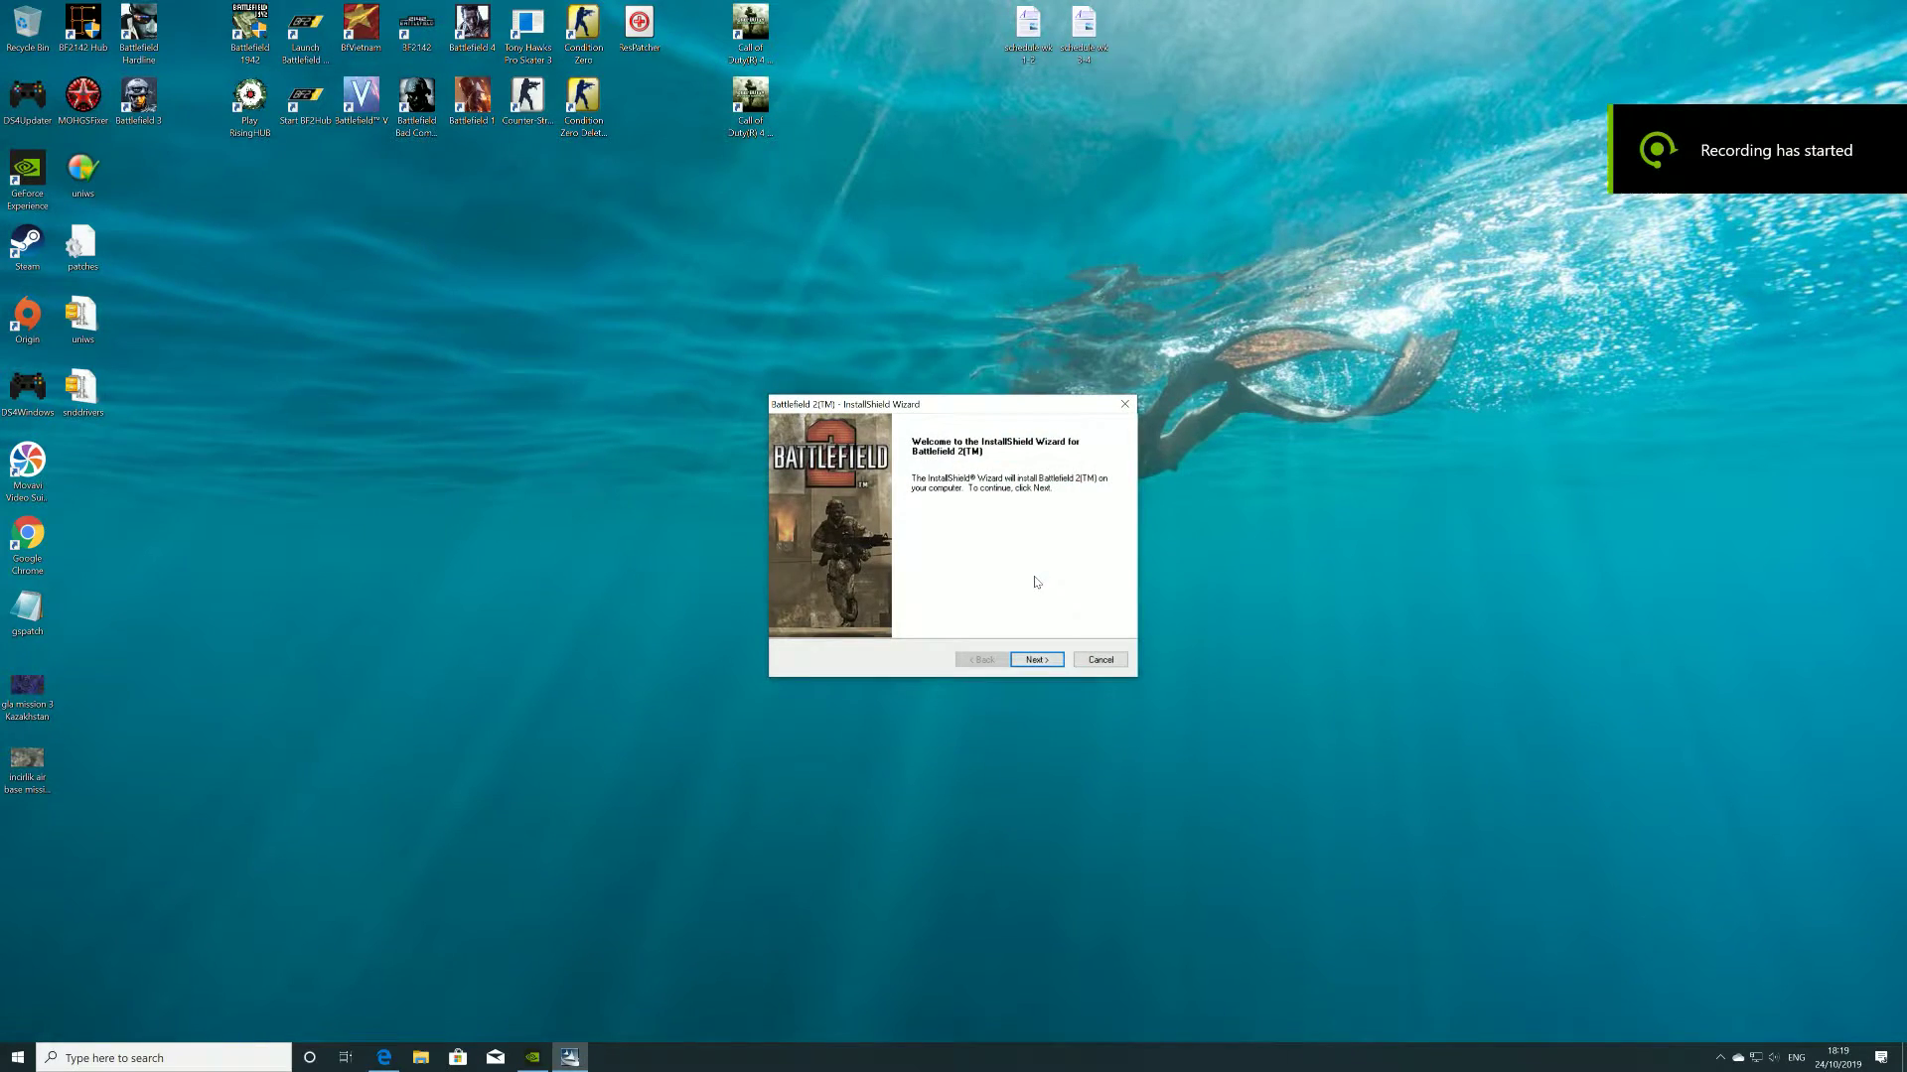
click(1033, 657)
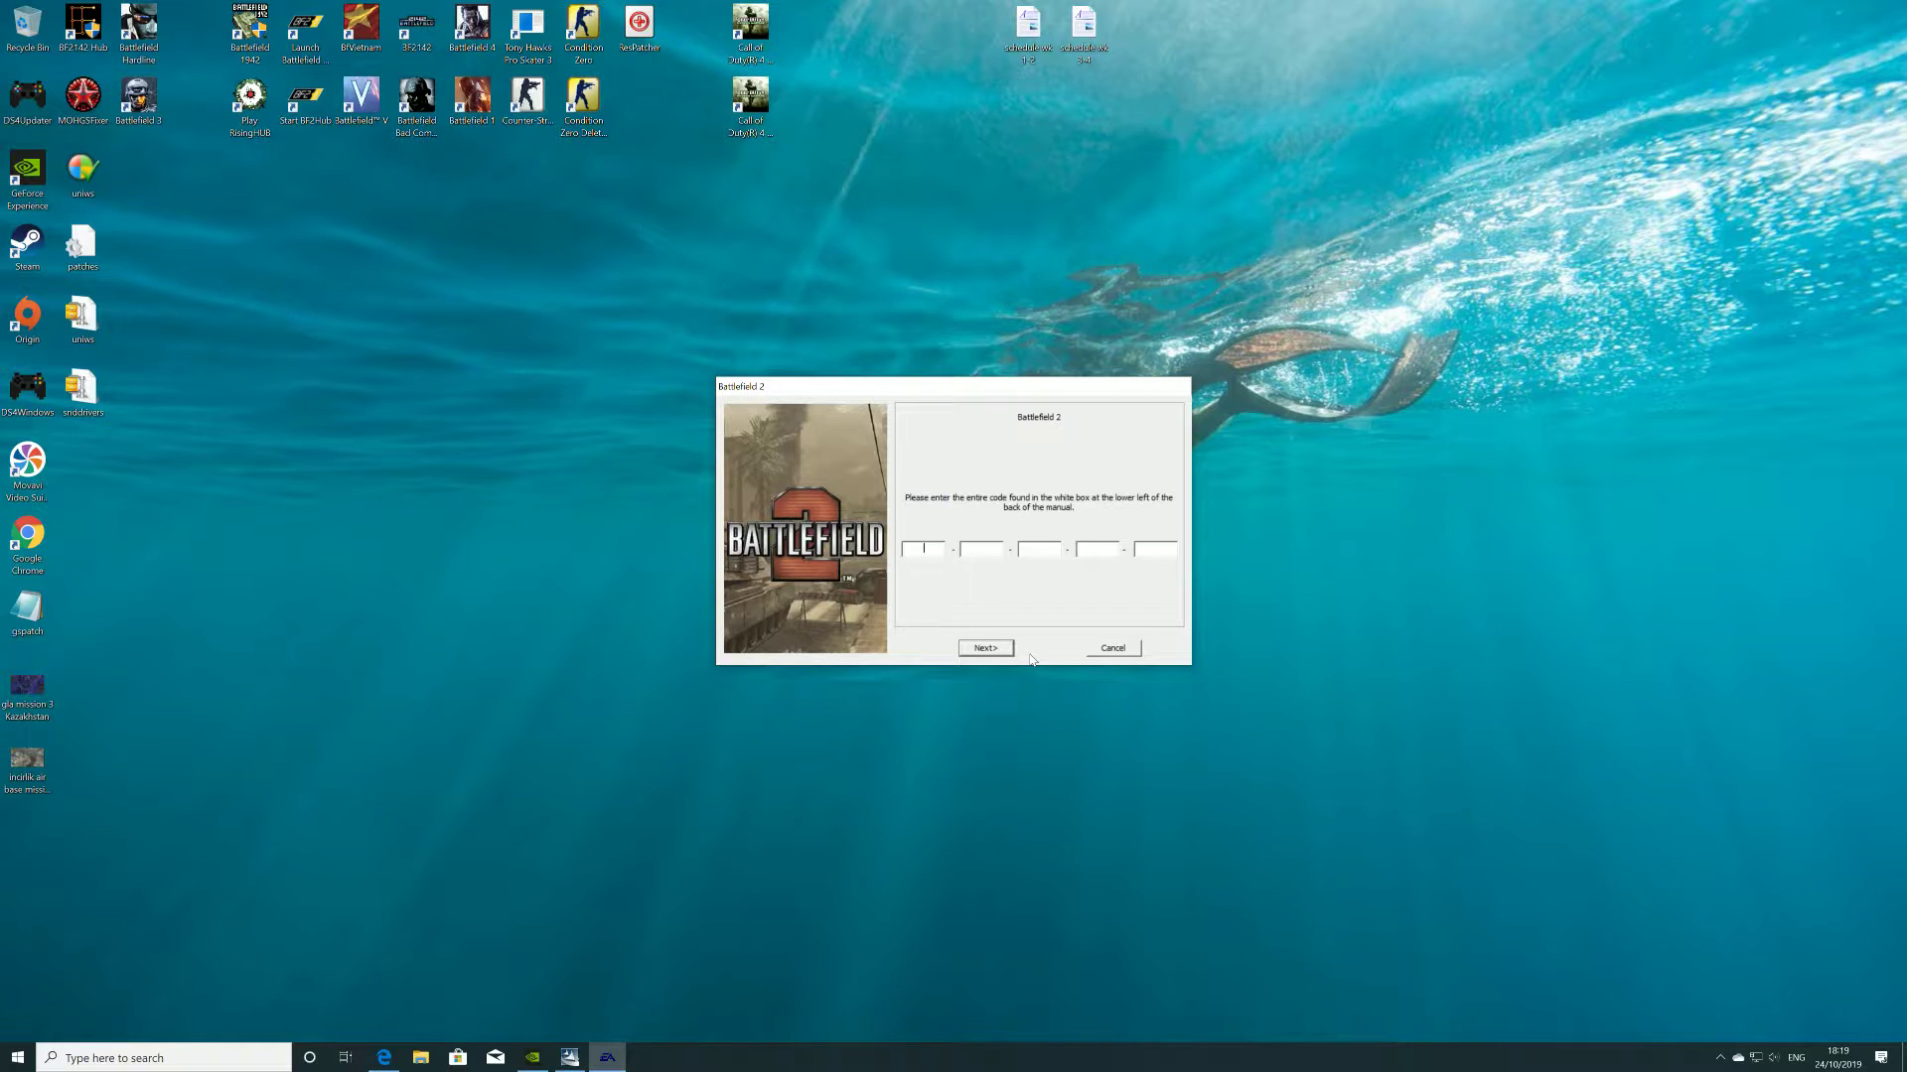
text(5TT)
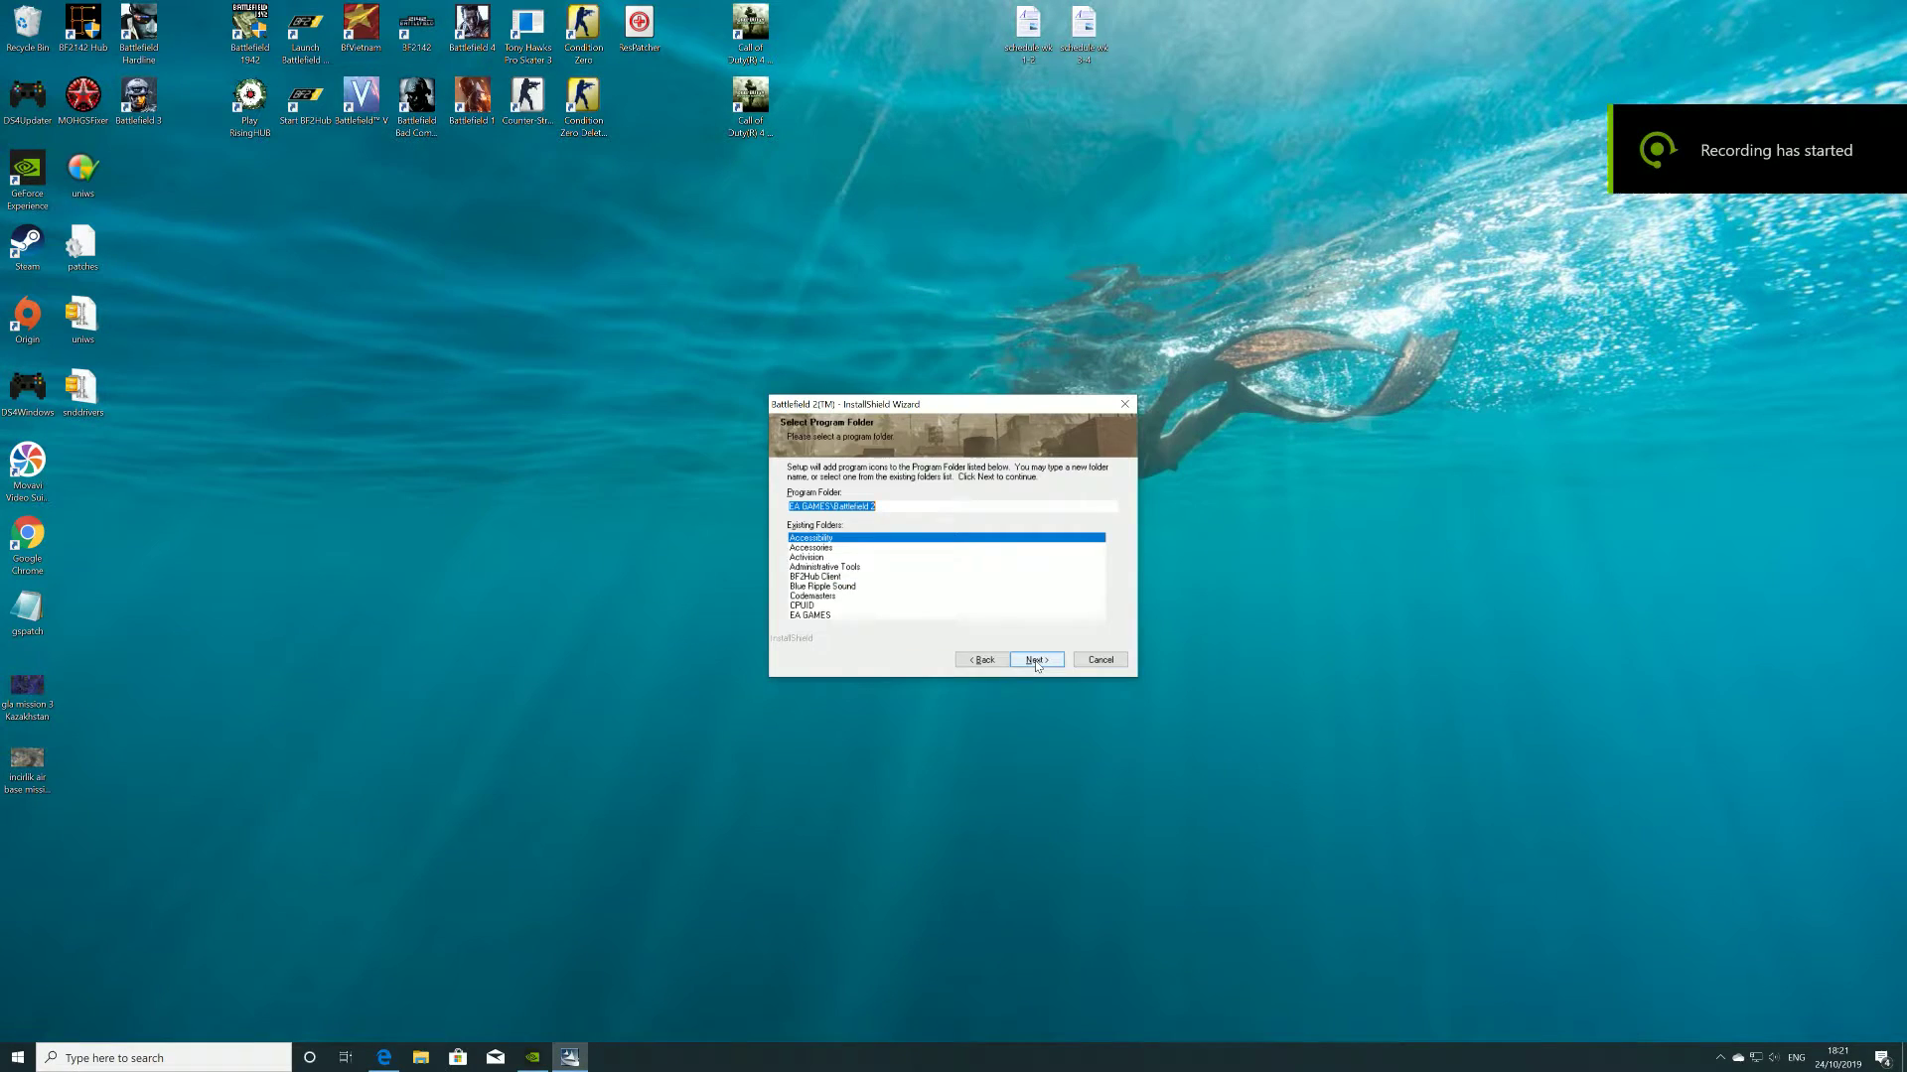
- Keep the default program folder, accept the EA and PunkBuster licences, and install the game files
click(1034, 659)
click(935, 605)
click(1030, 657)
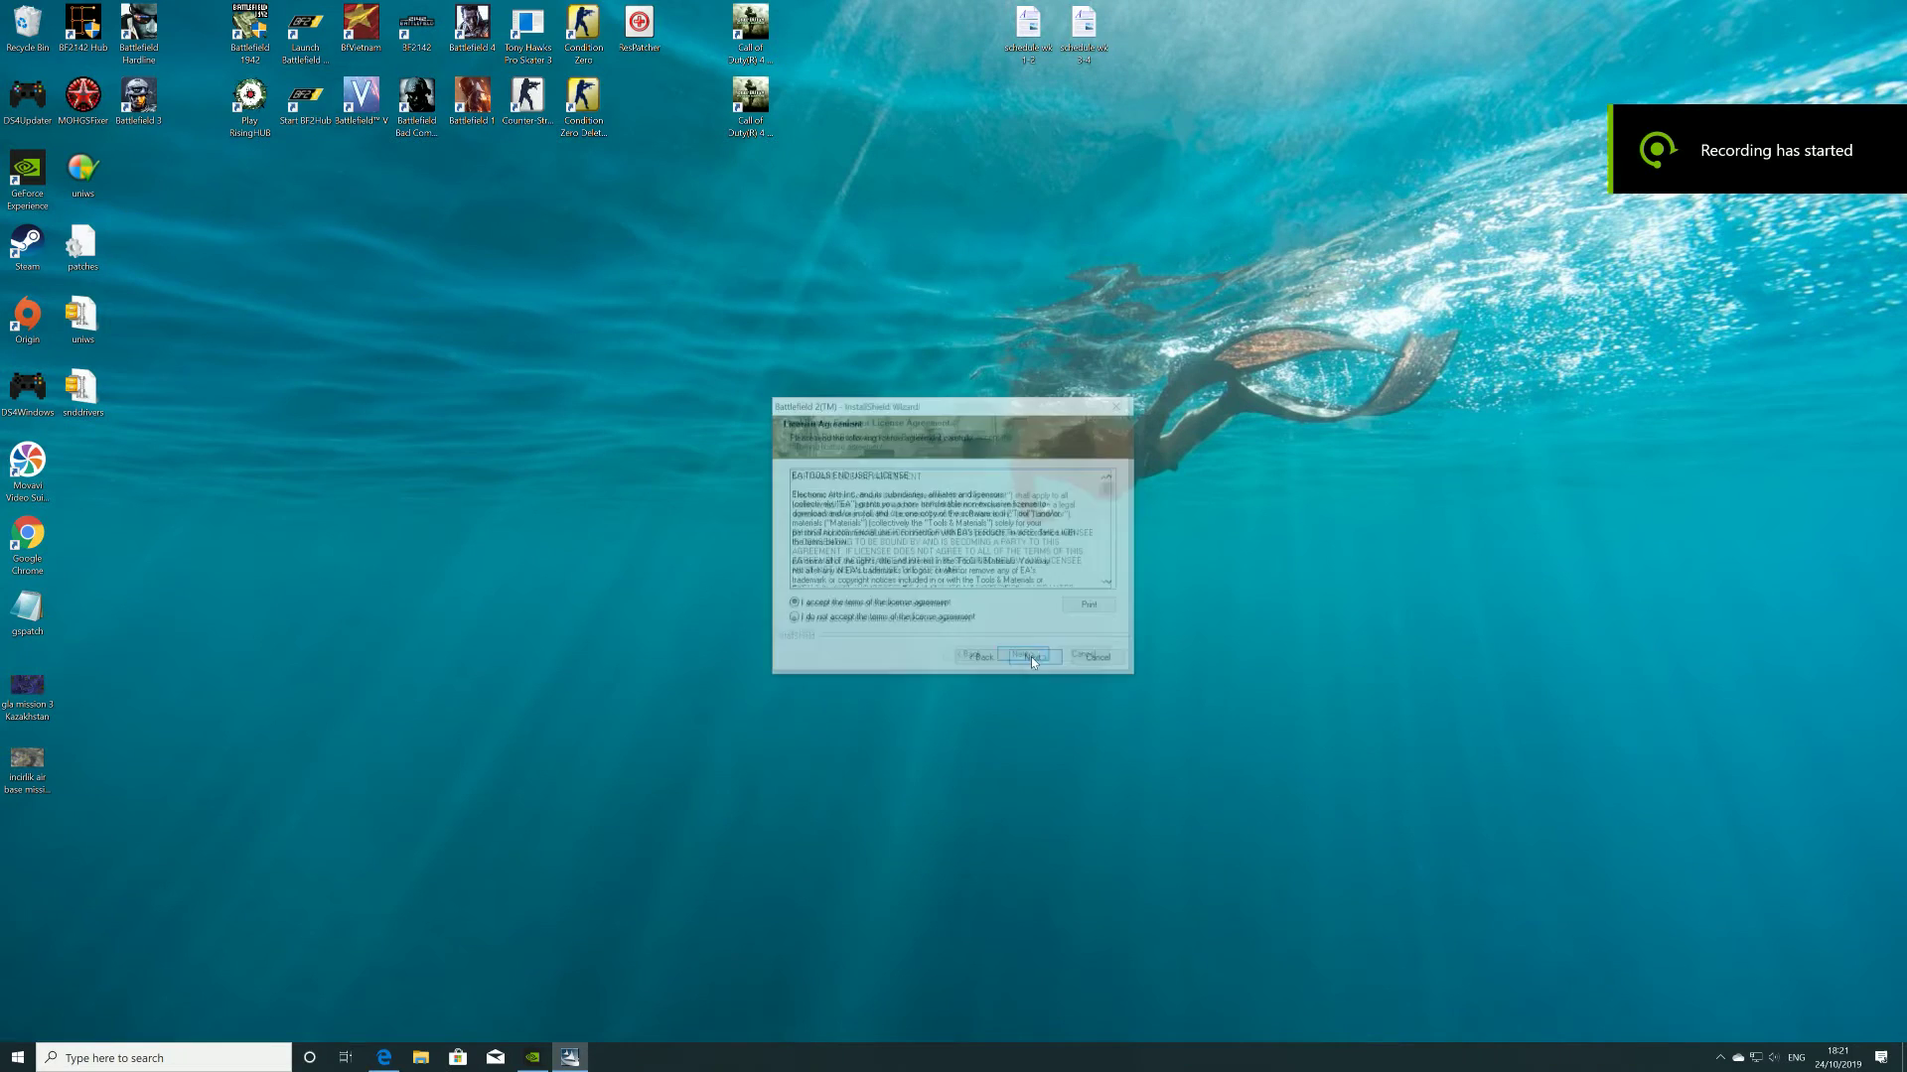
click(933, 609)
click(1017, 657)
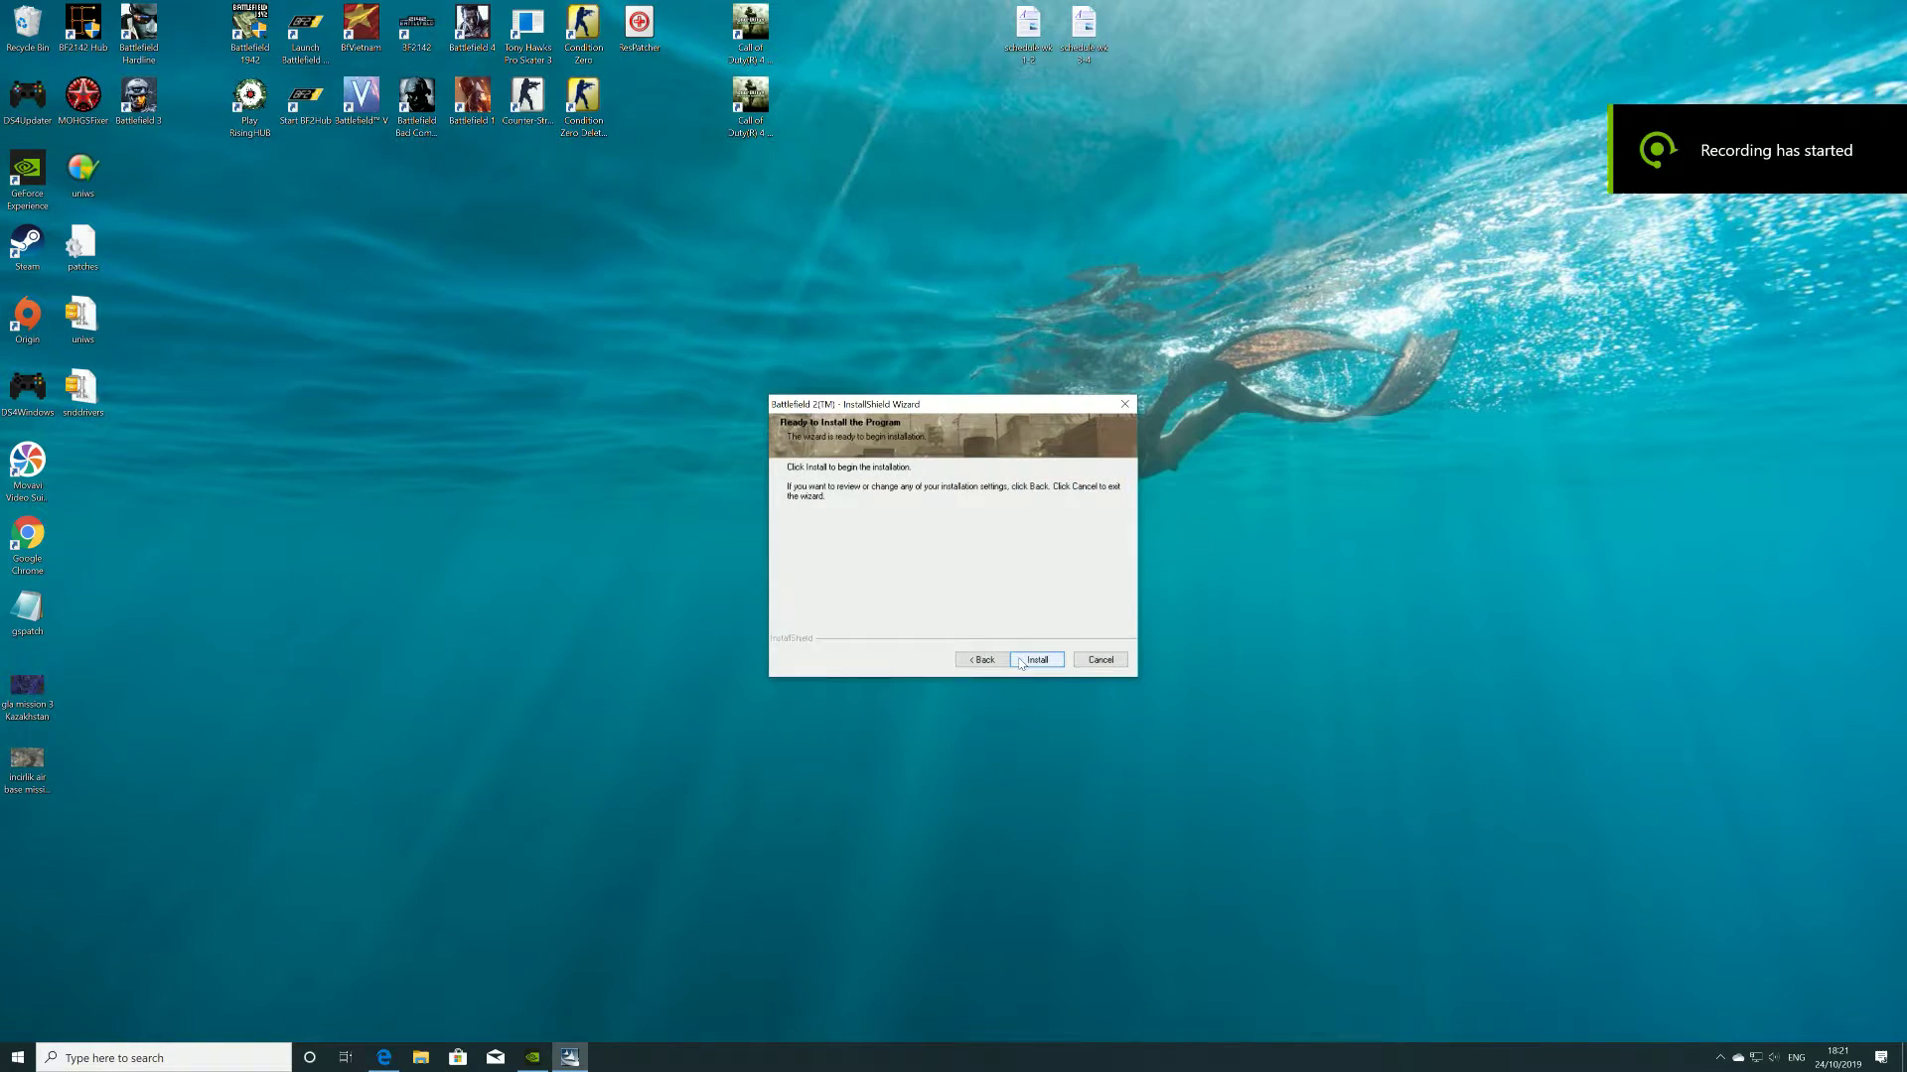
click(1022, 660)
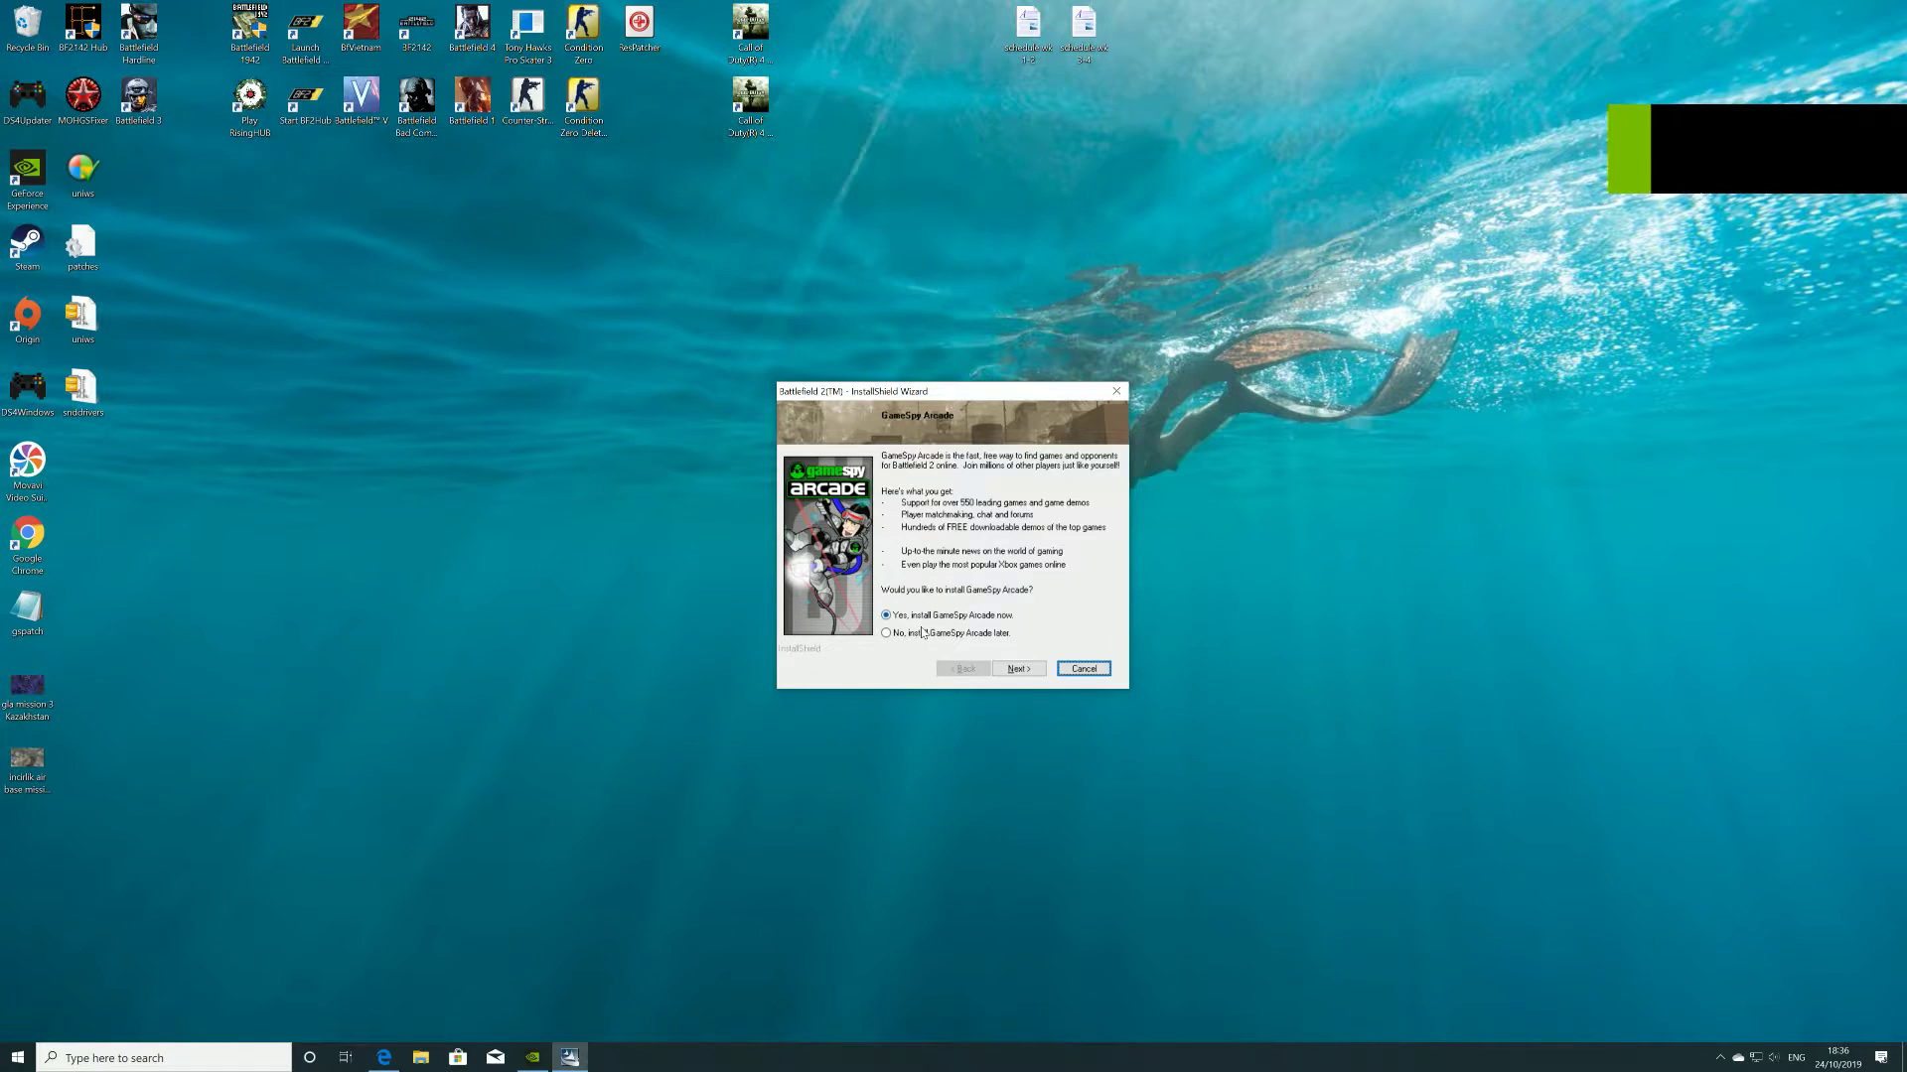
- Finish the Battlefield 2 wizard, choose Register Later, and accept the DirectX licence to run its update
click(1020, 668)
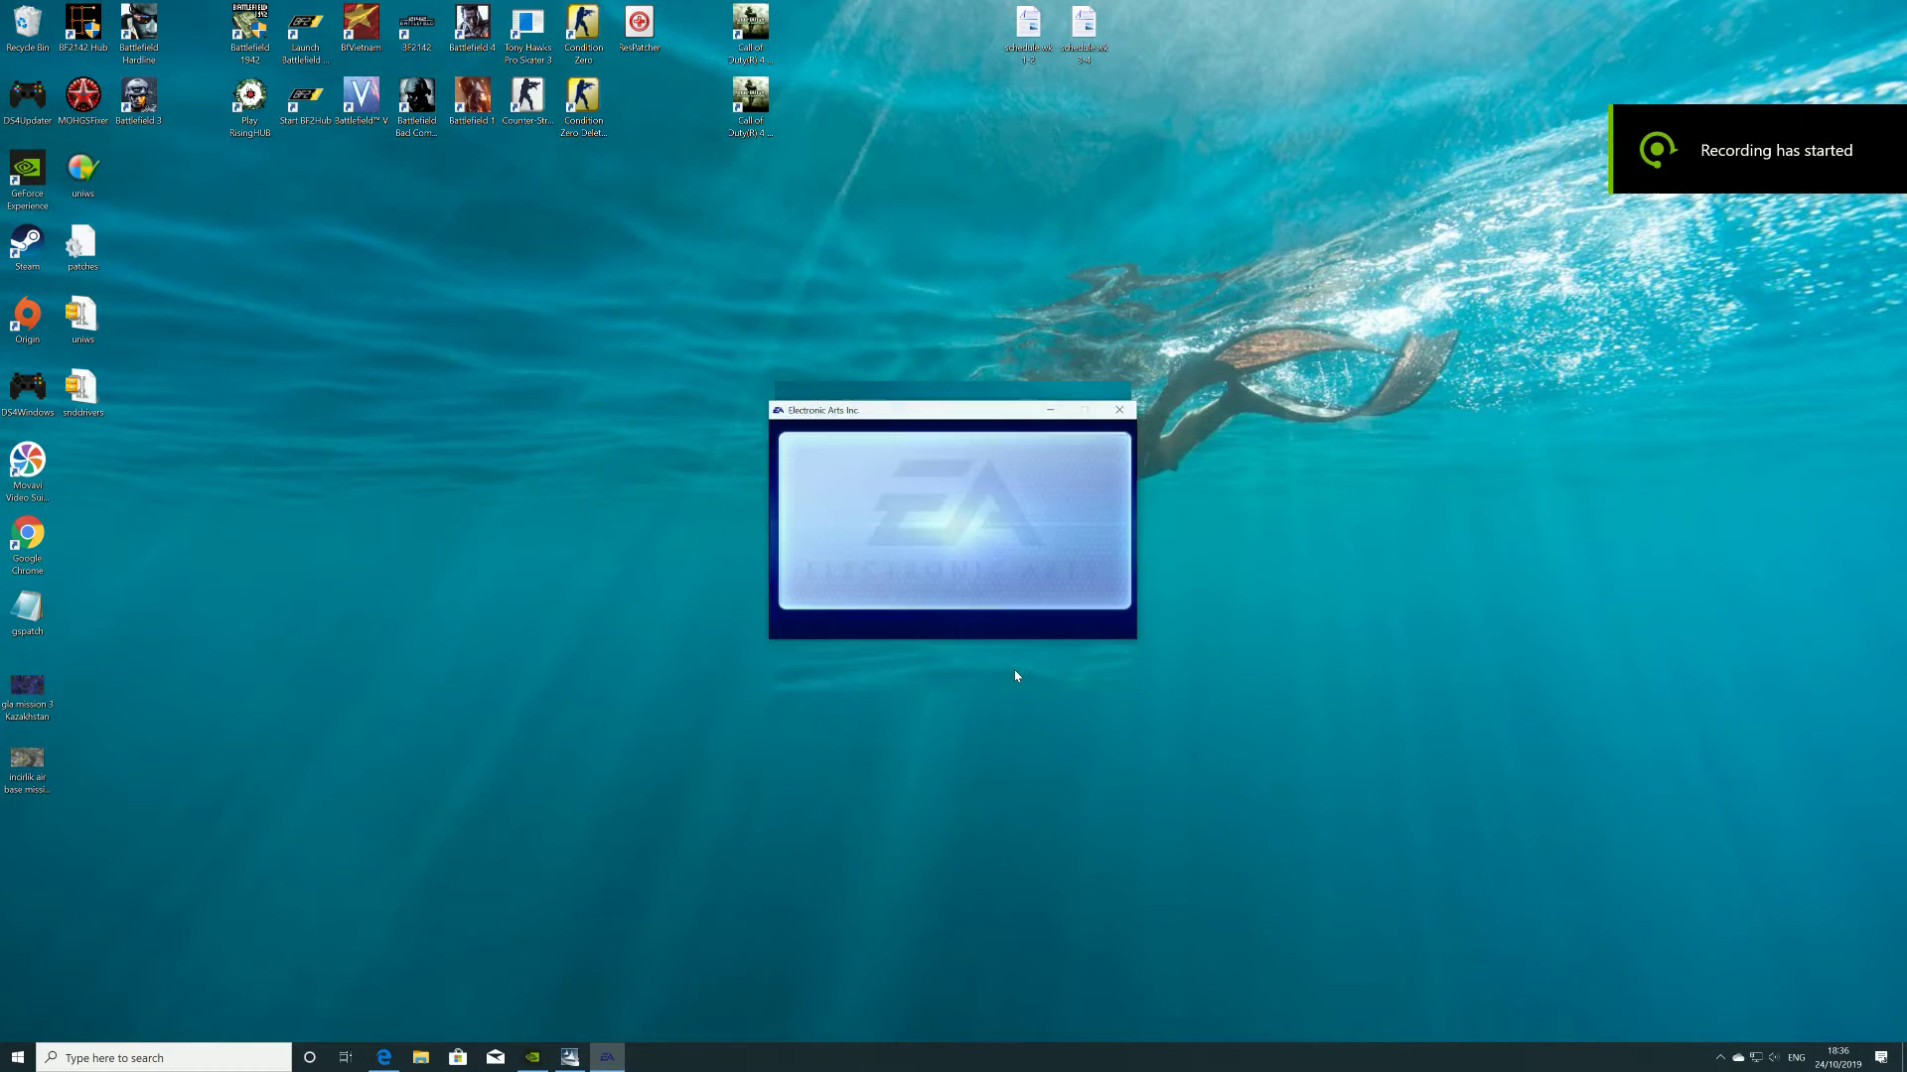
click(908, 628)
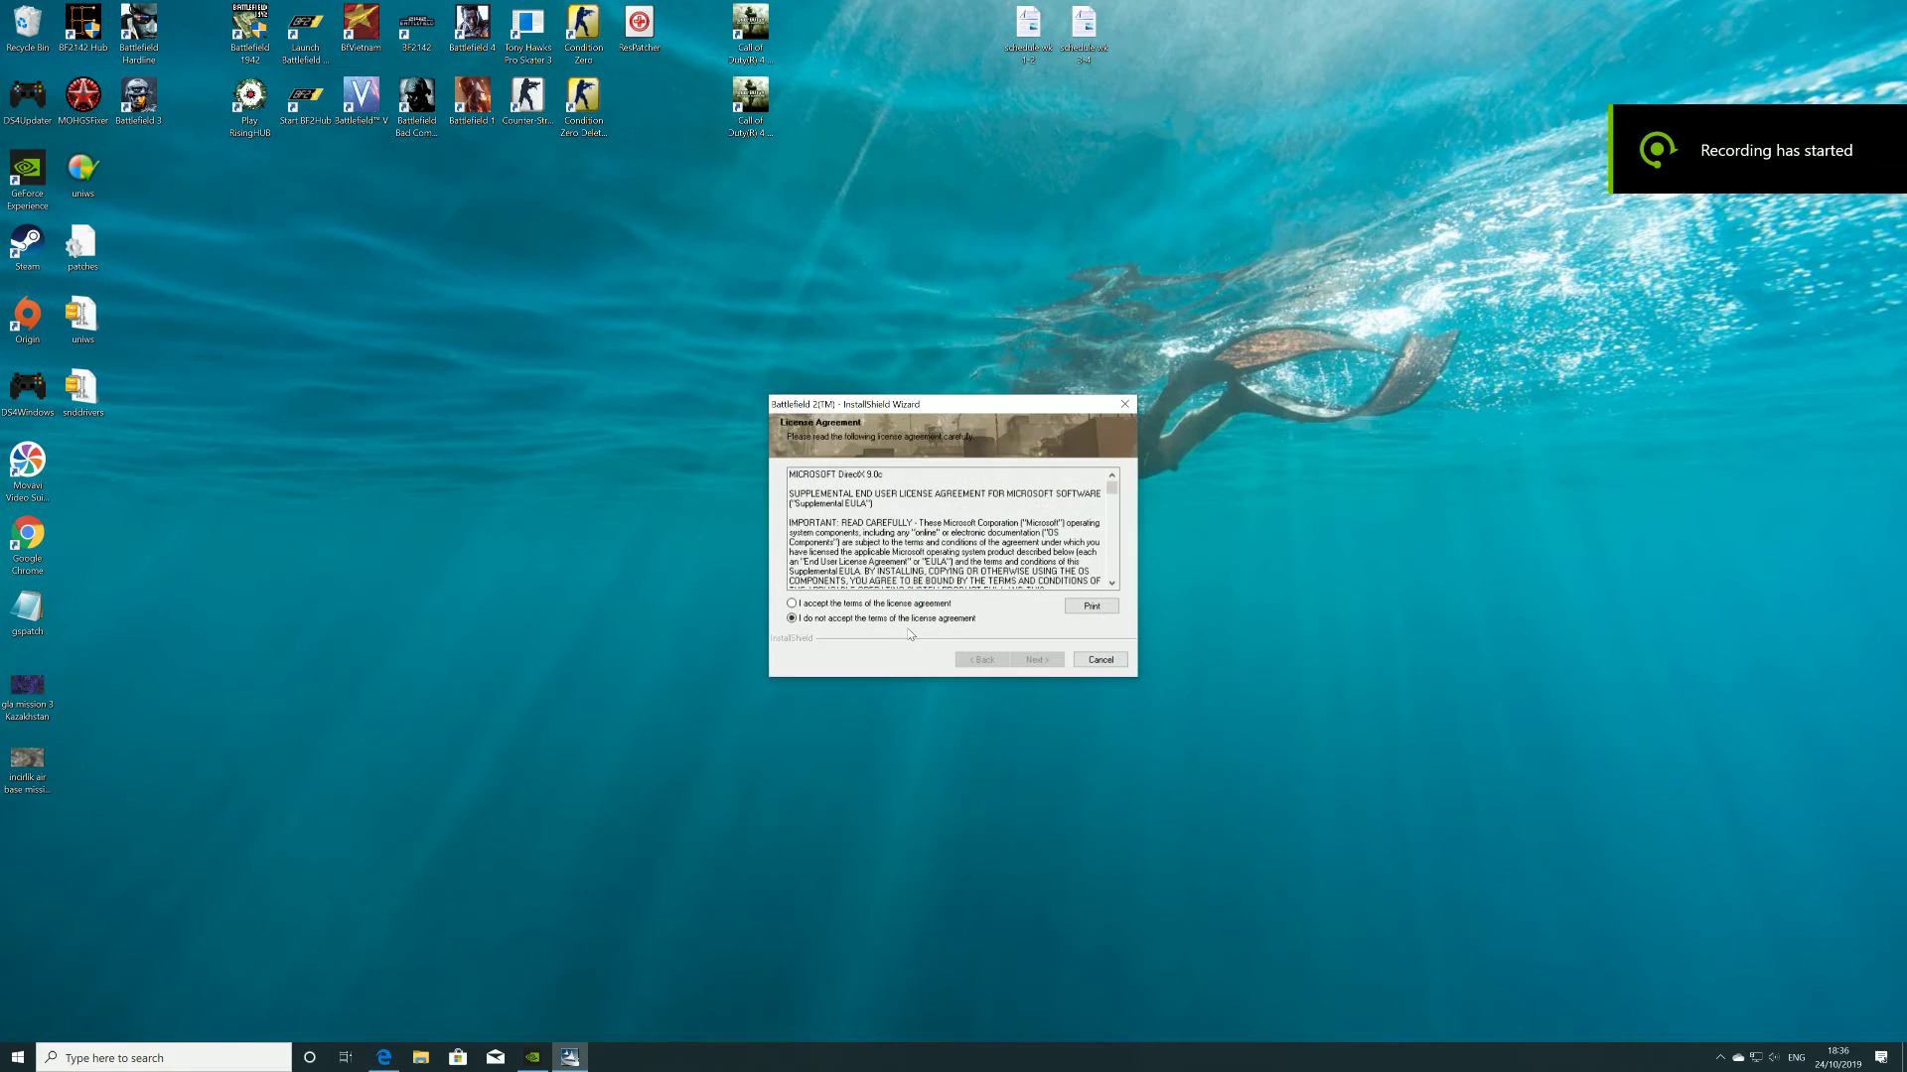
click(911, 603)
click(1032, 659)
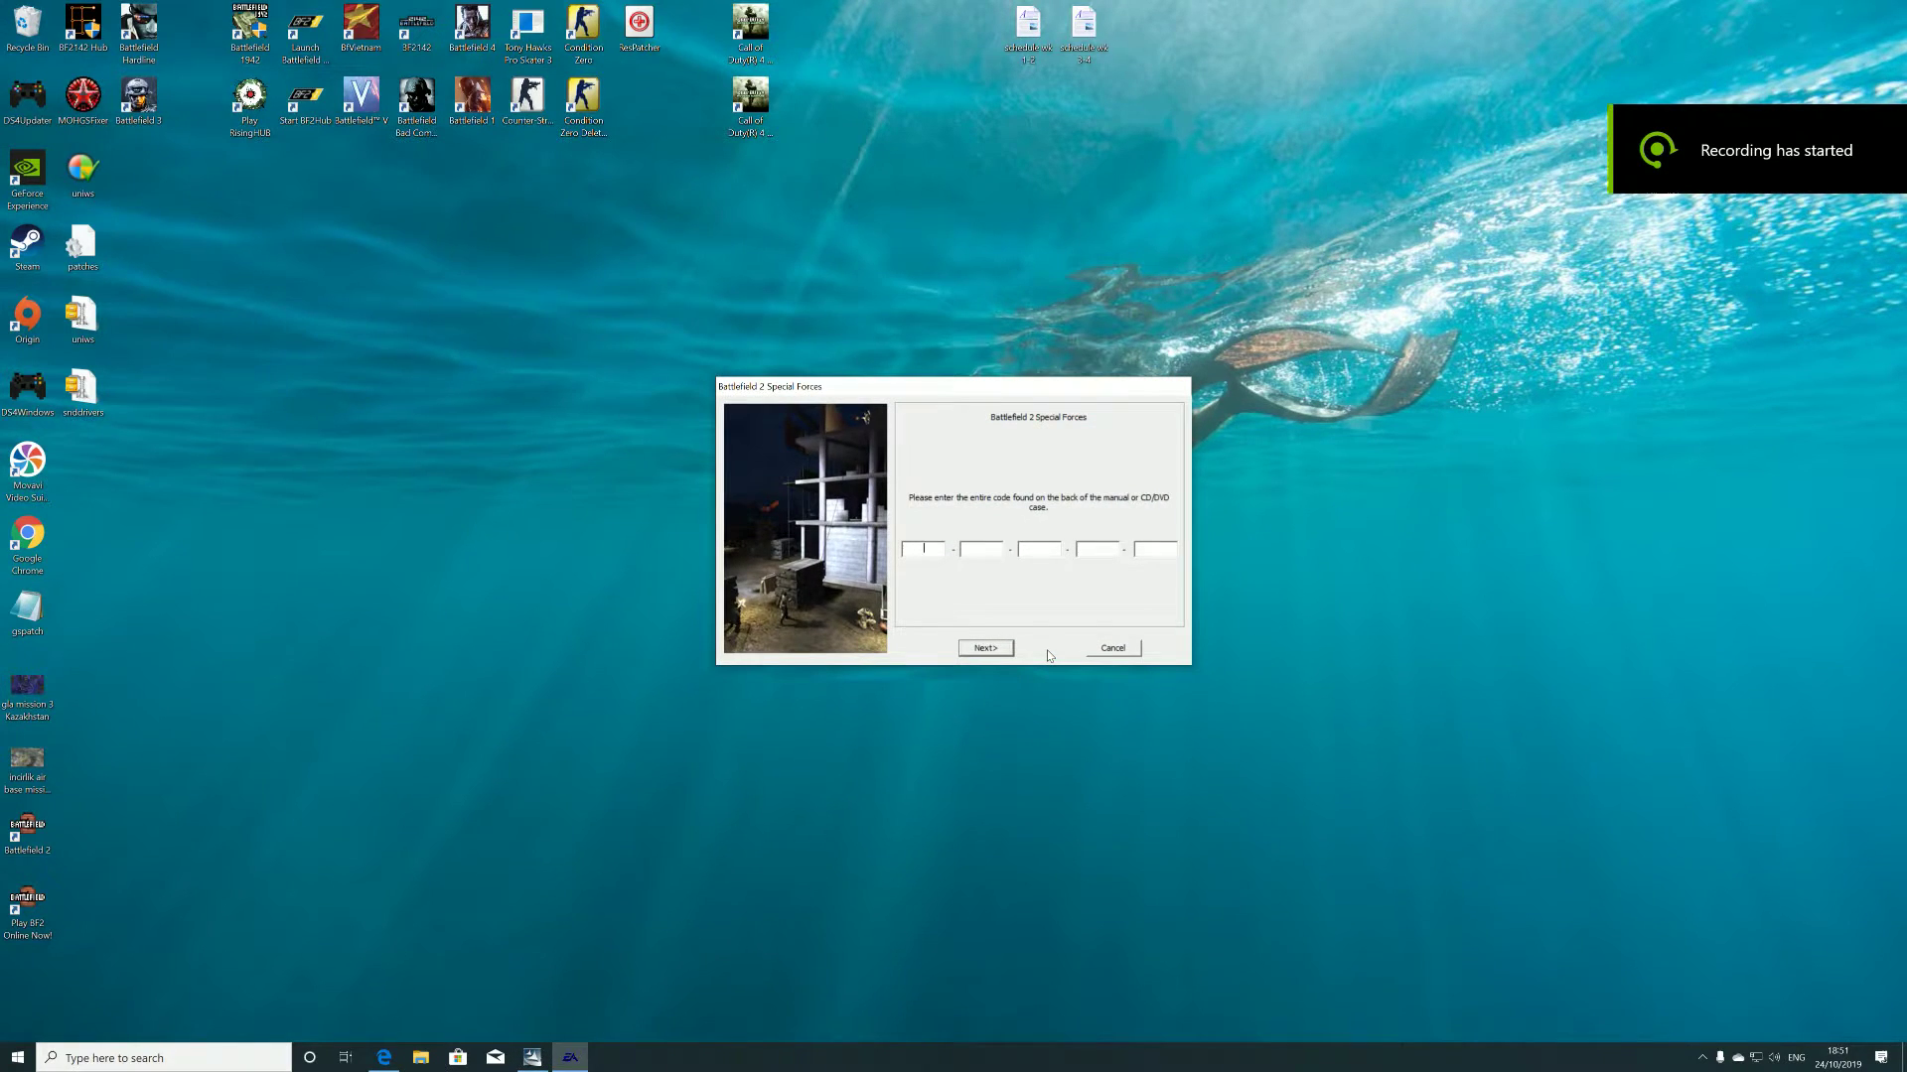
- Enter the Special Forces CD key, keep the default folder, accept the EA Tools licence, and install
text(GE)
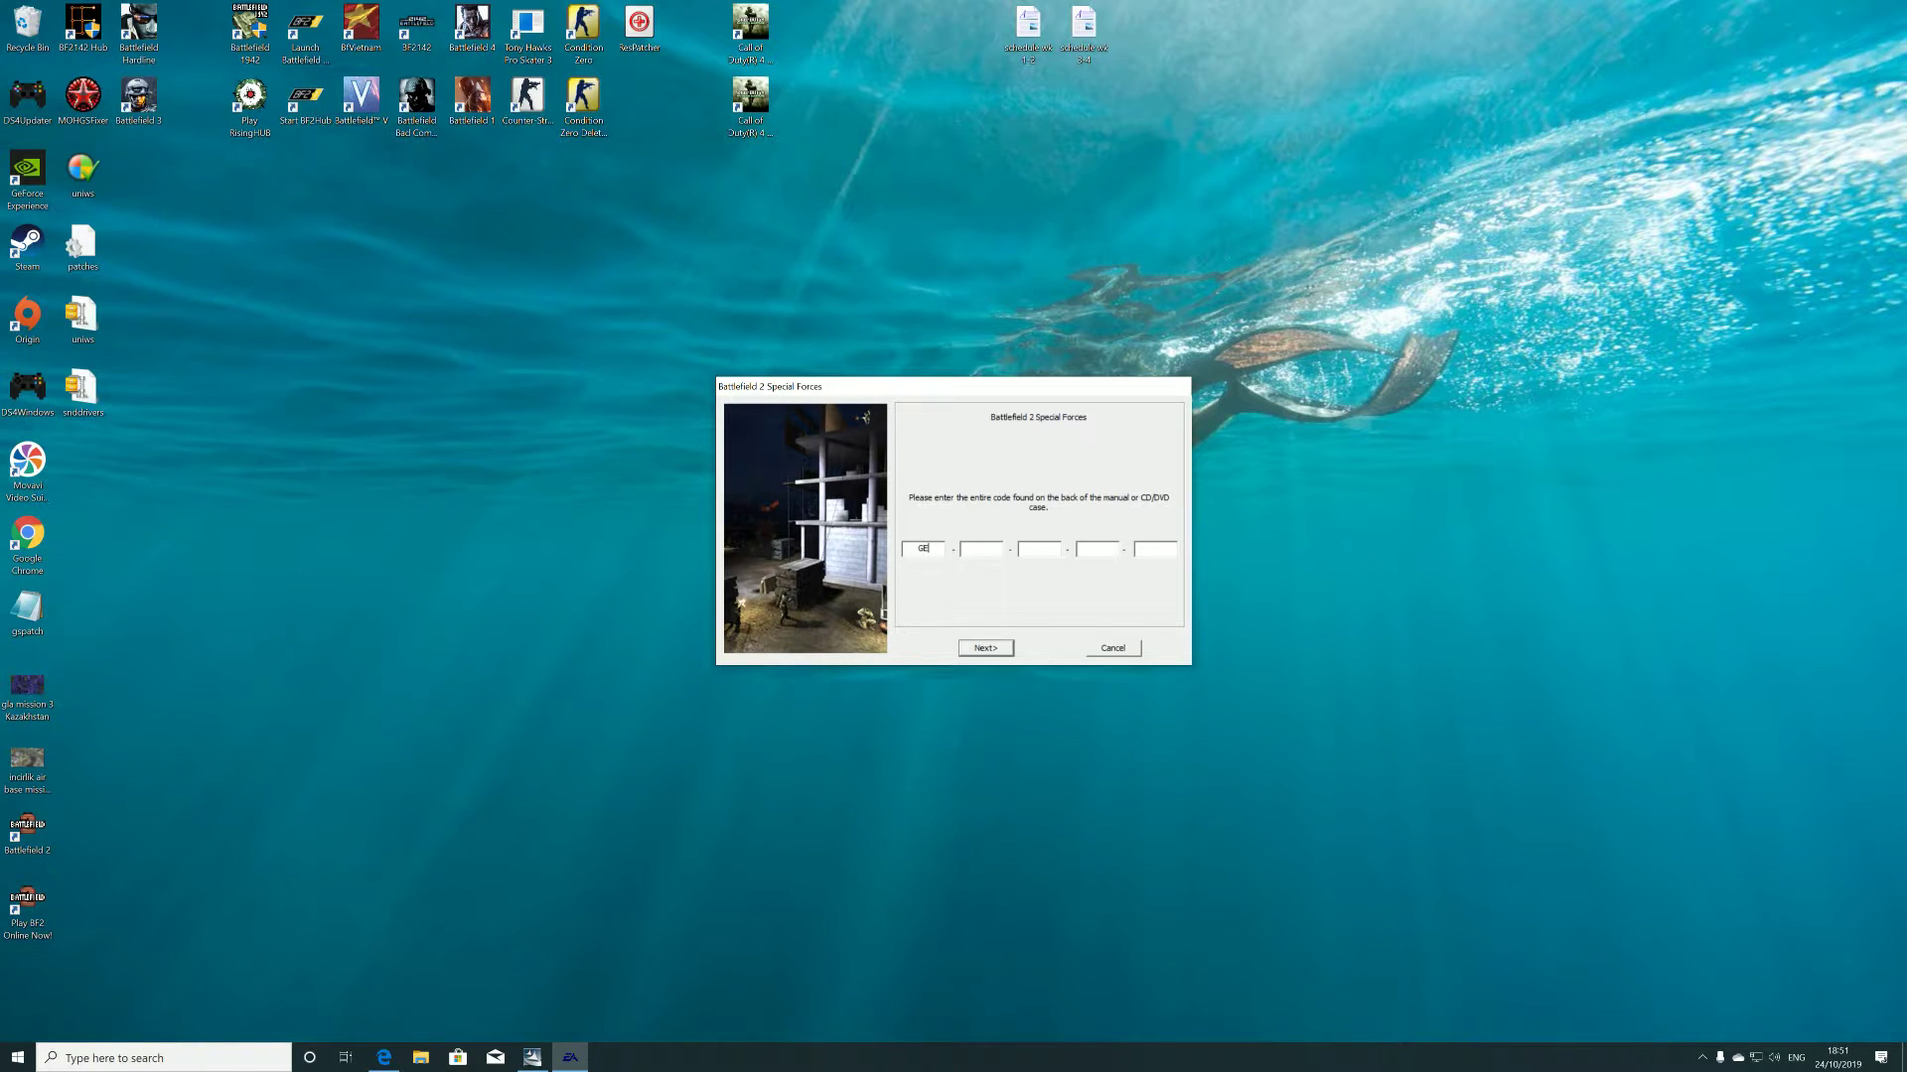
text(HH)
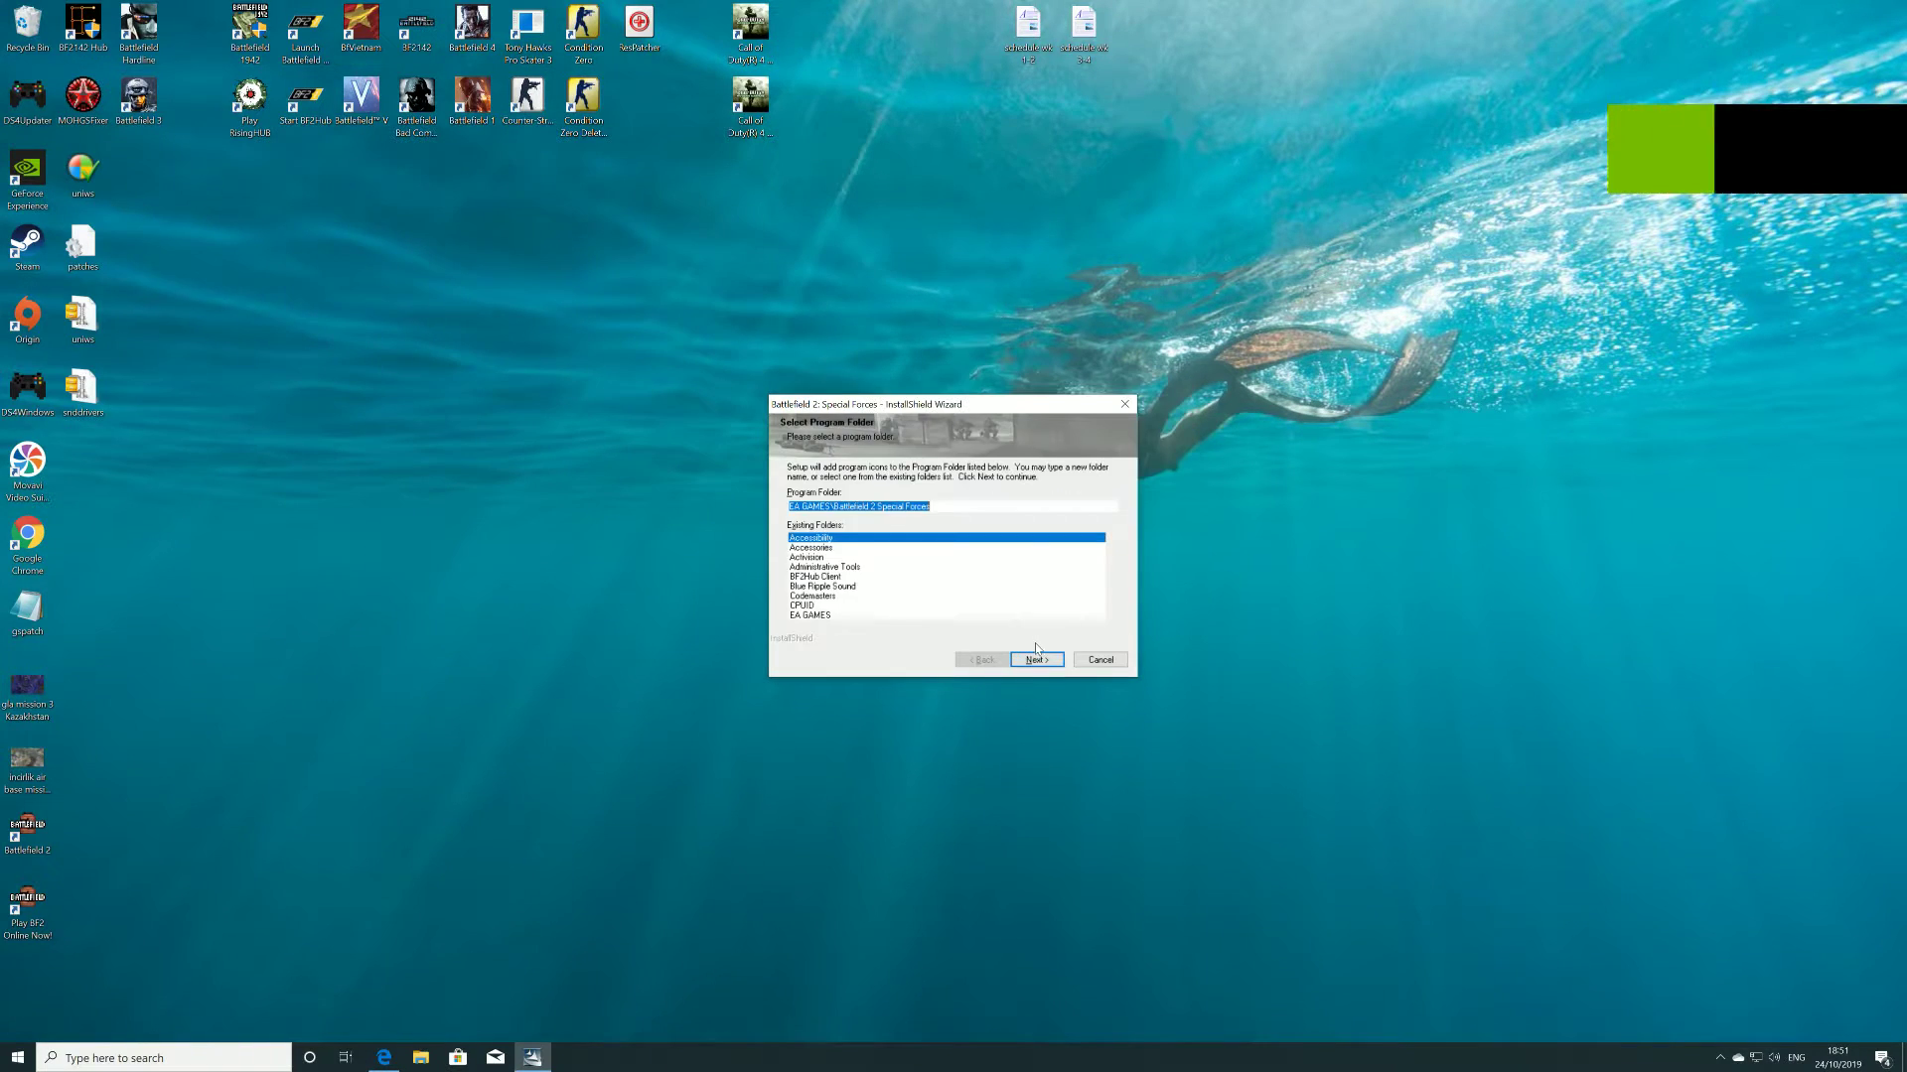
click(994, 661)
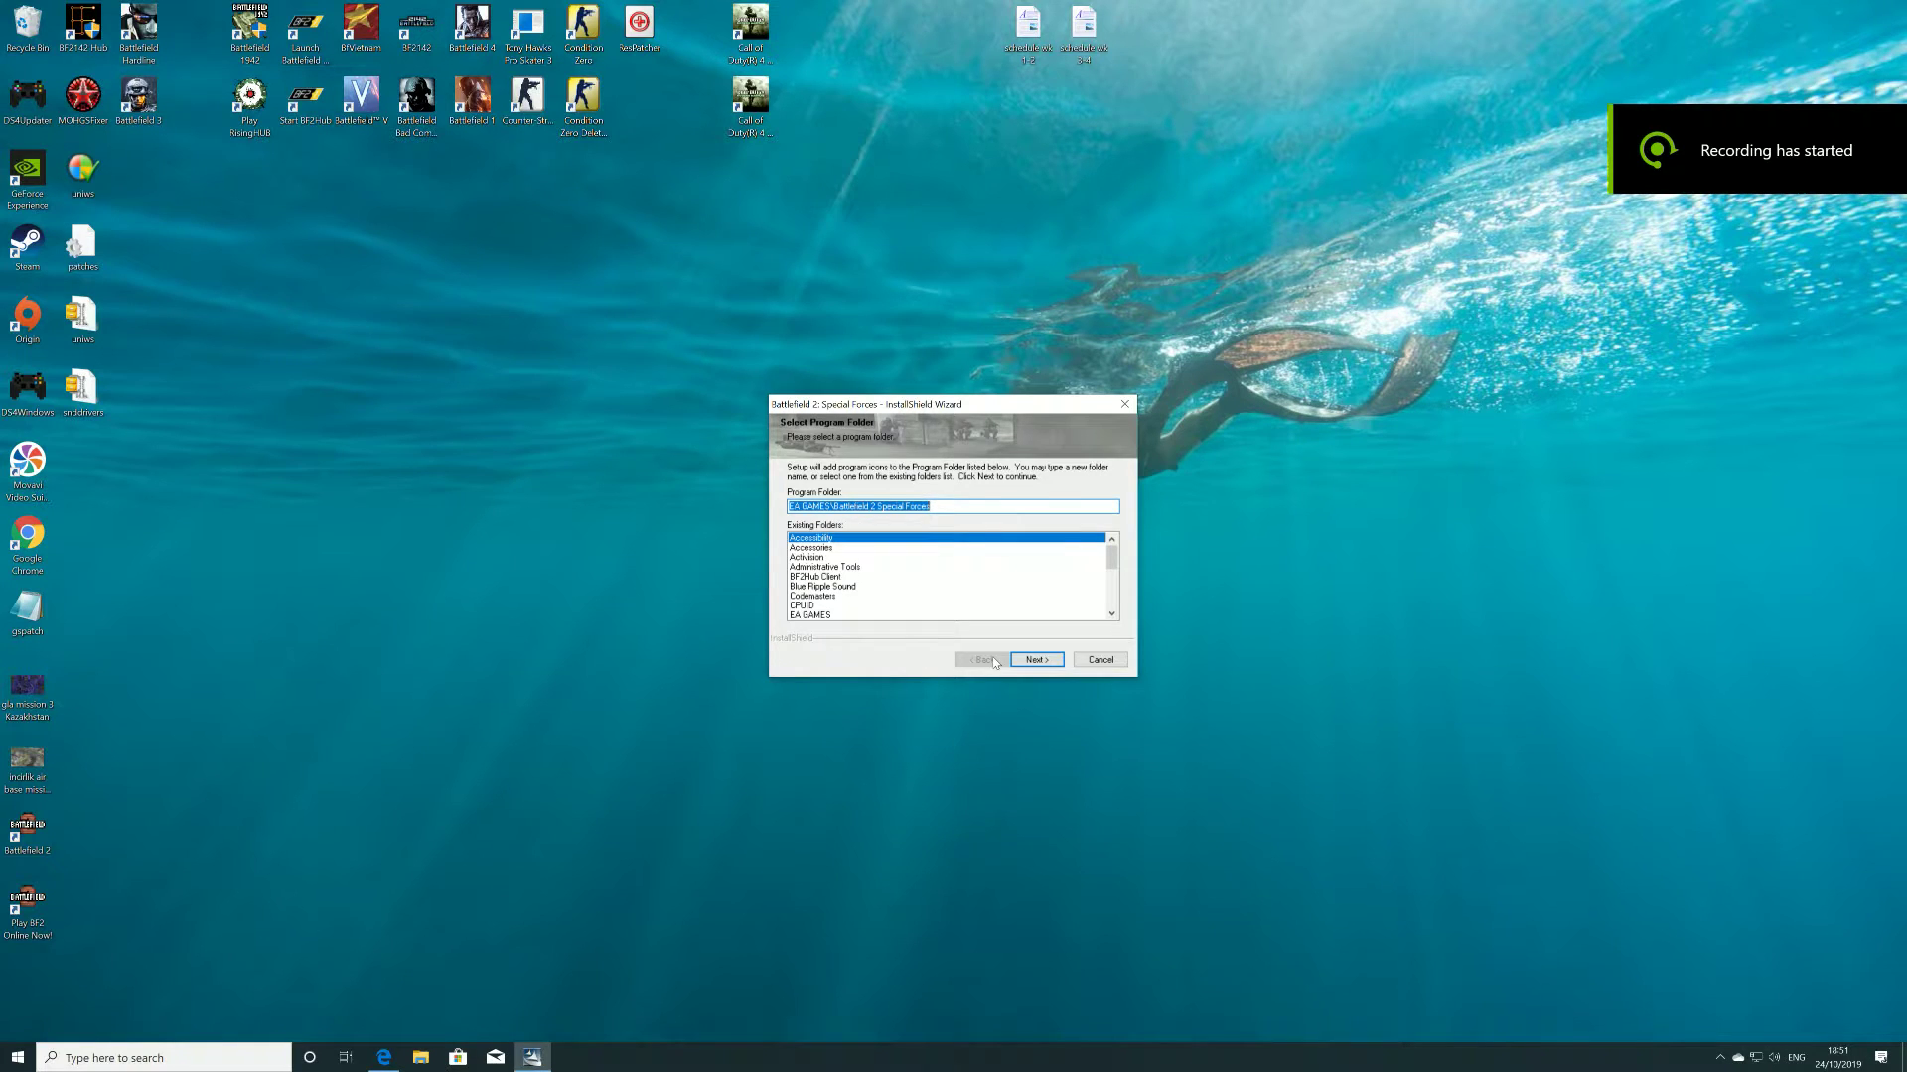
click(1029, 660)
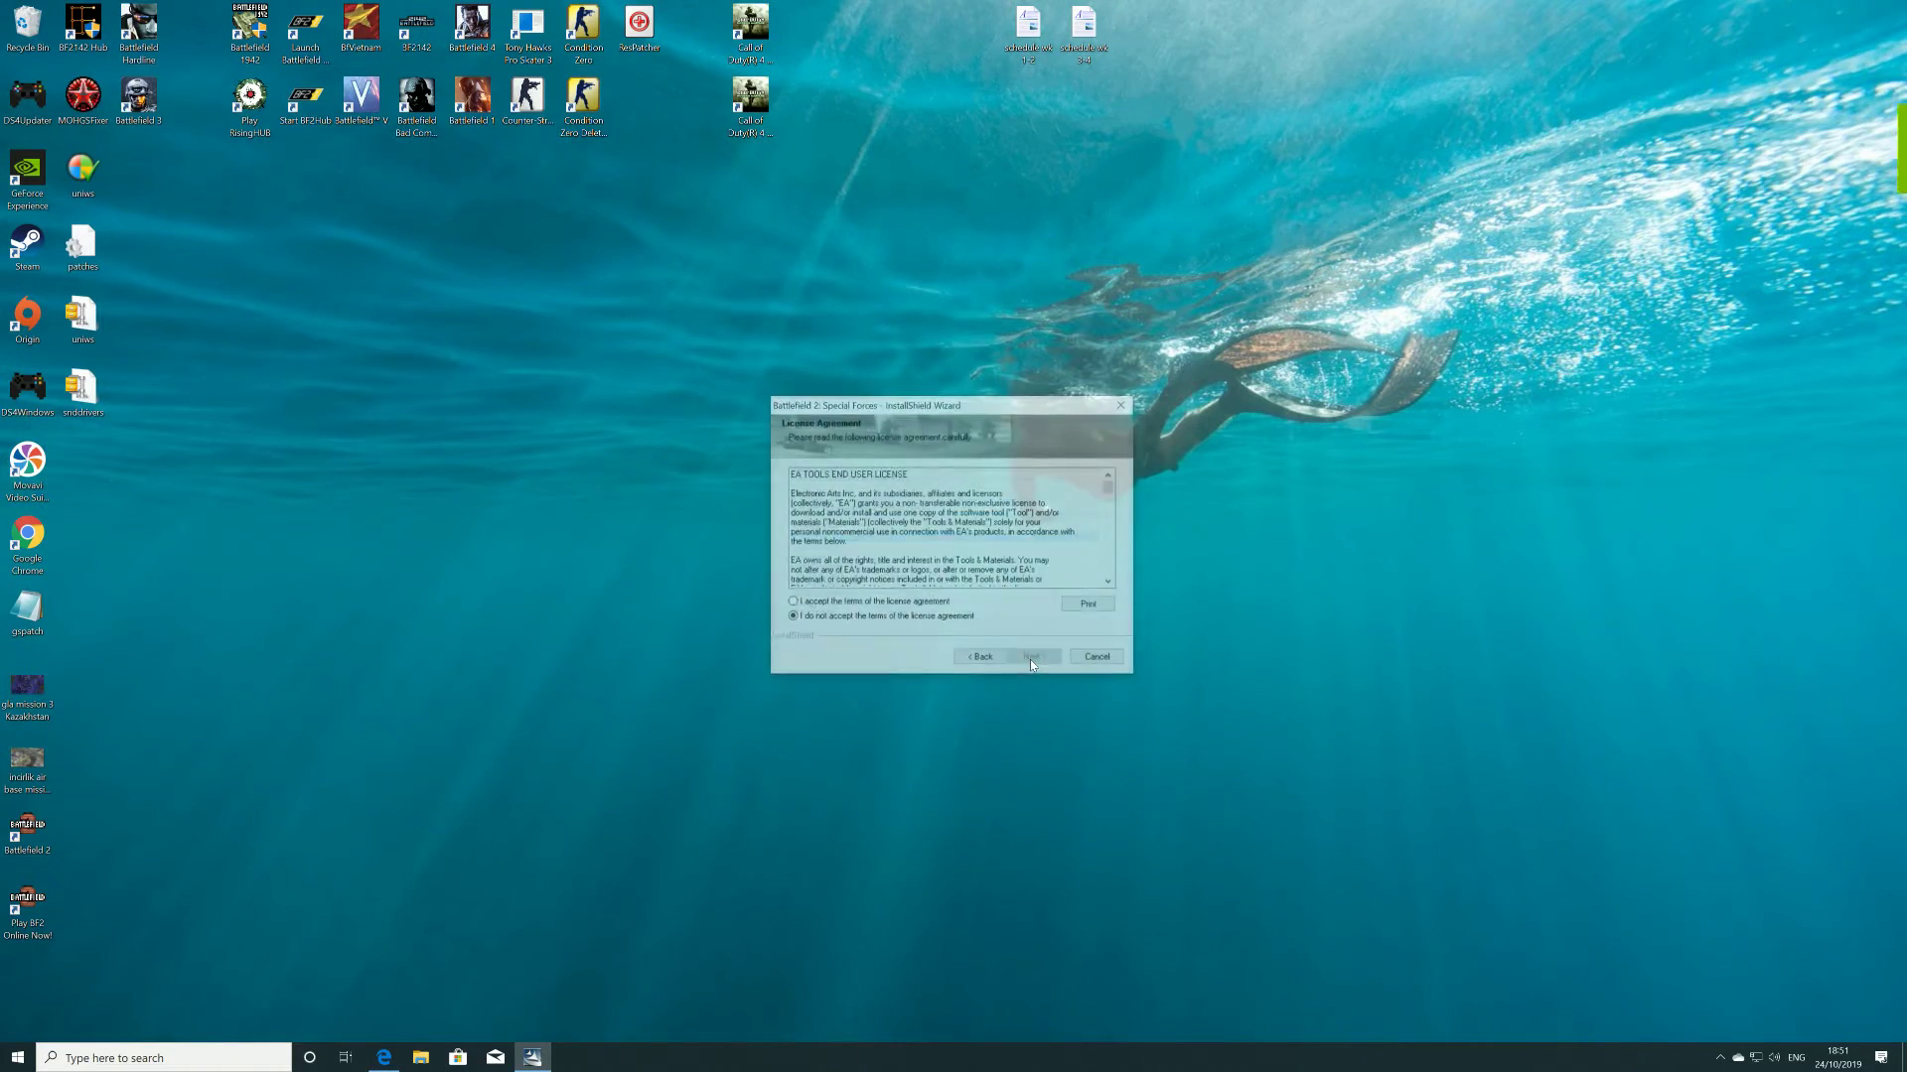
click(873, 603)
click(1035, 660)
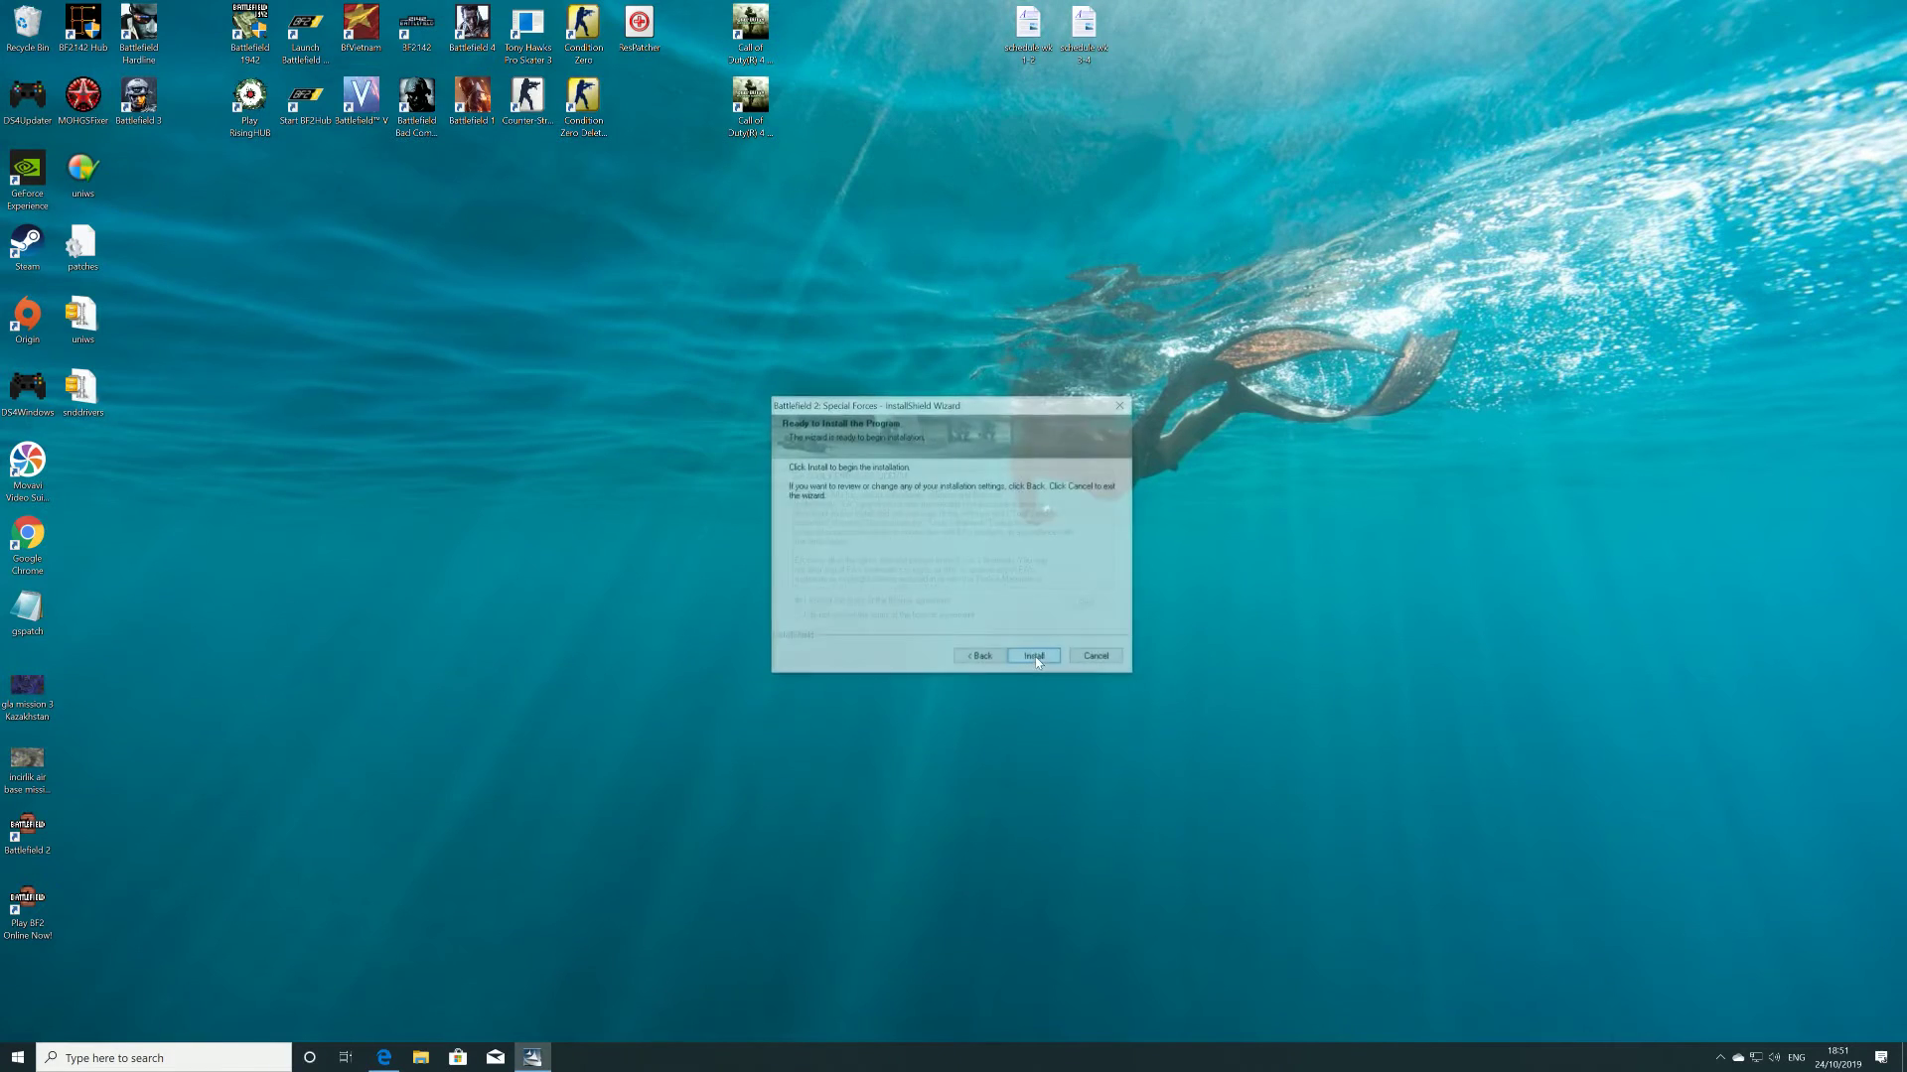
click(1037, 661)
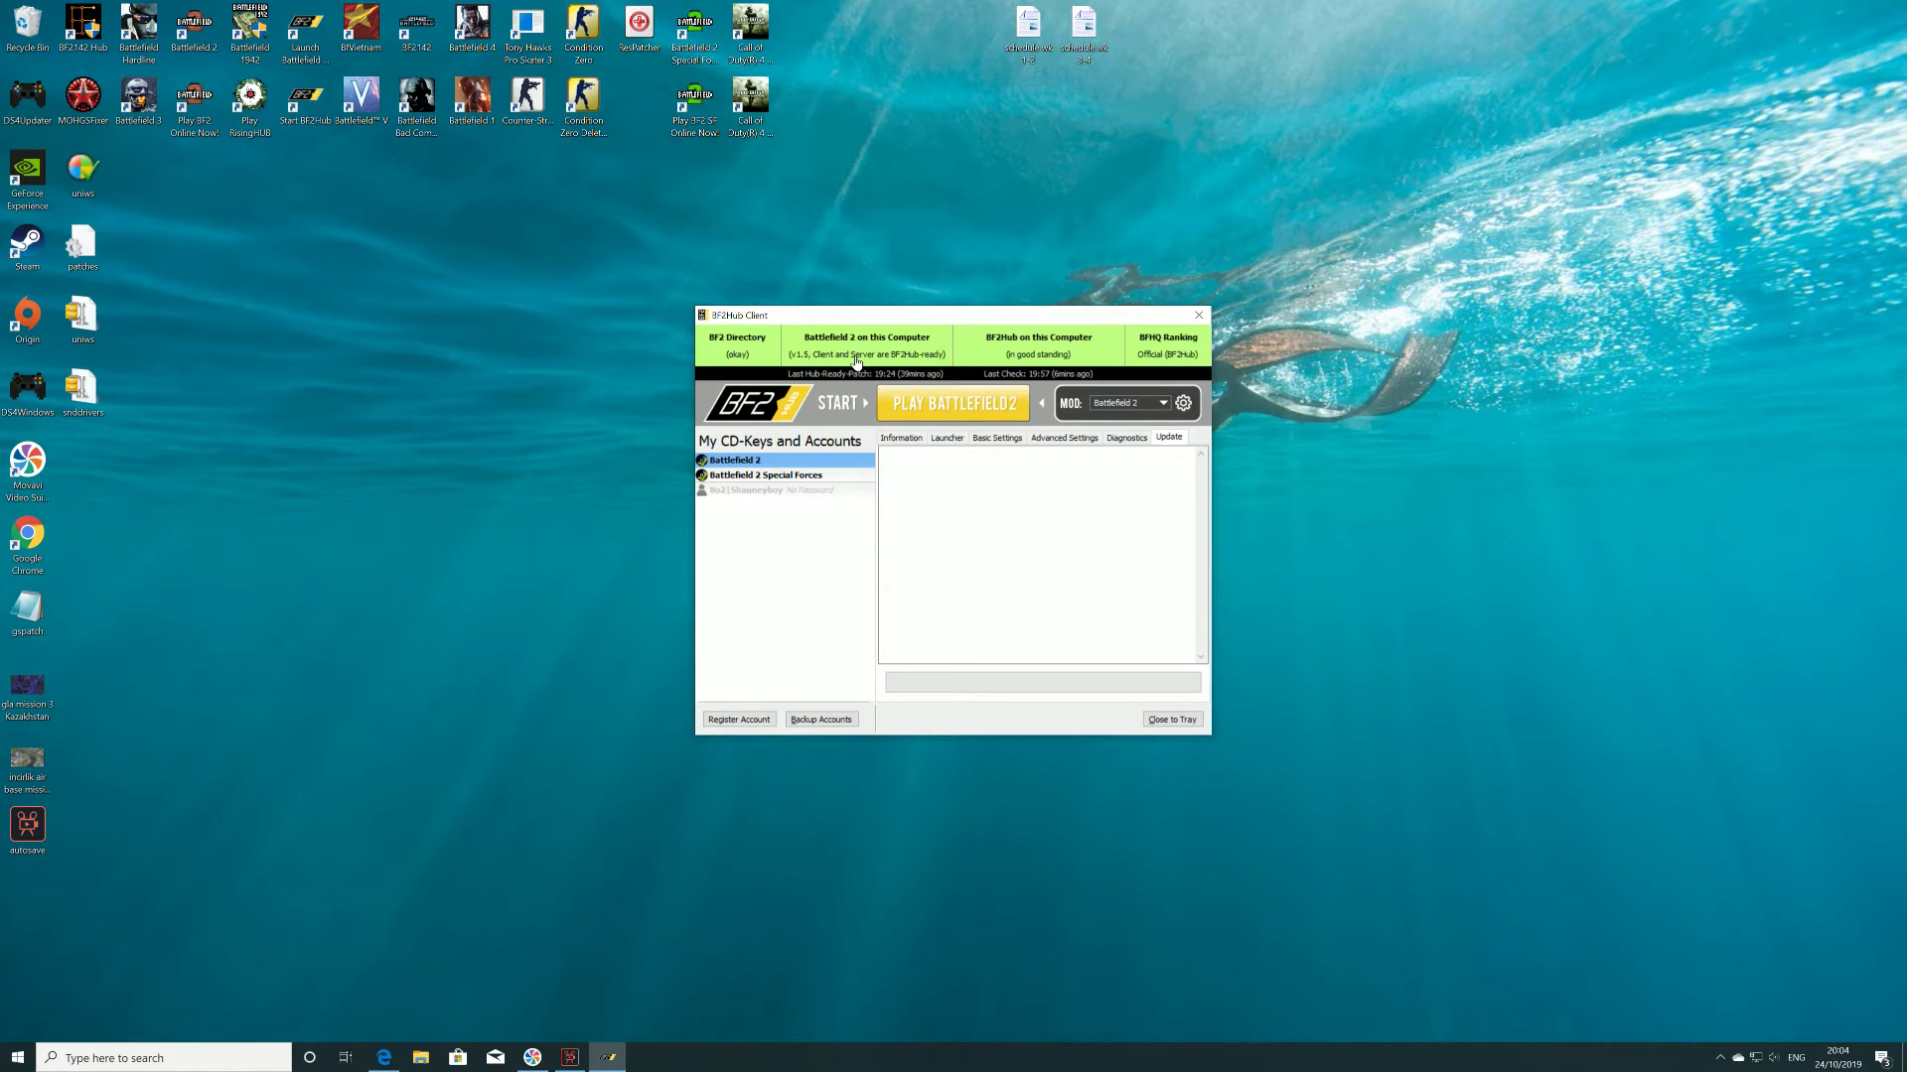
- Save both CD keys to the BF2Hub Network via Backup Accounts, then close the backup window
click(844, 721)
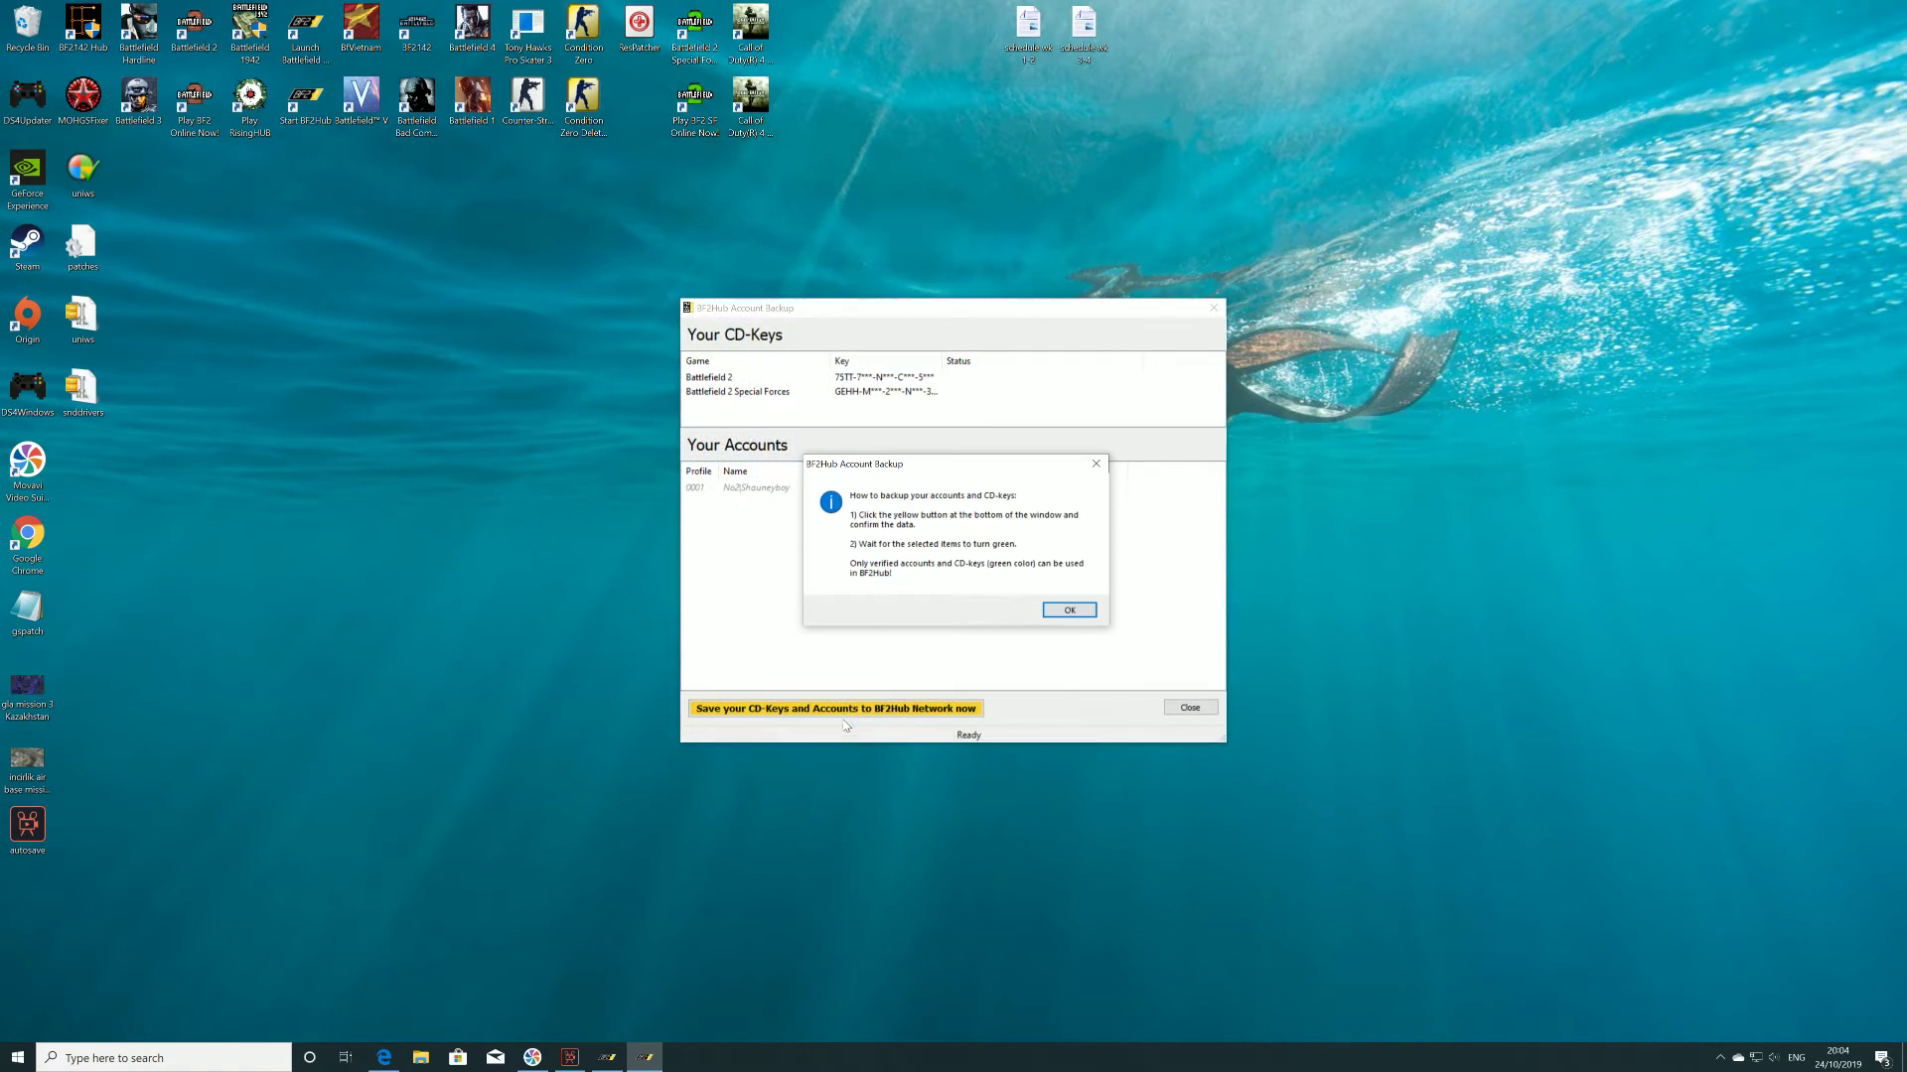
click(1052, 610)
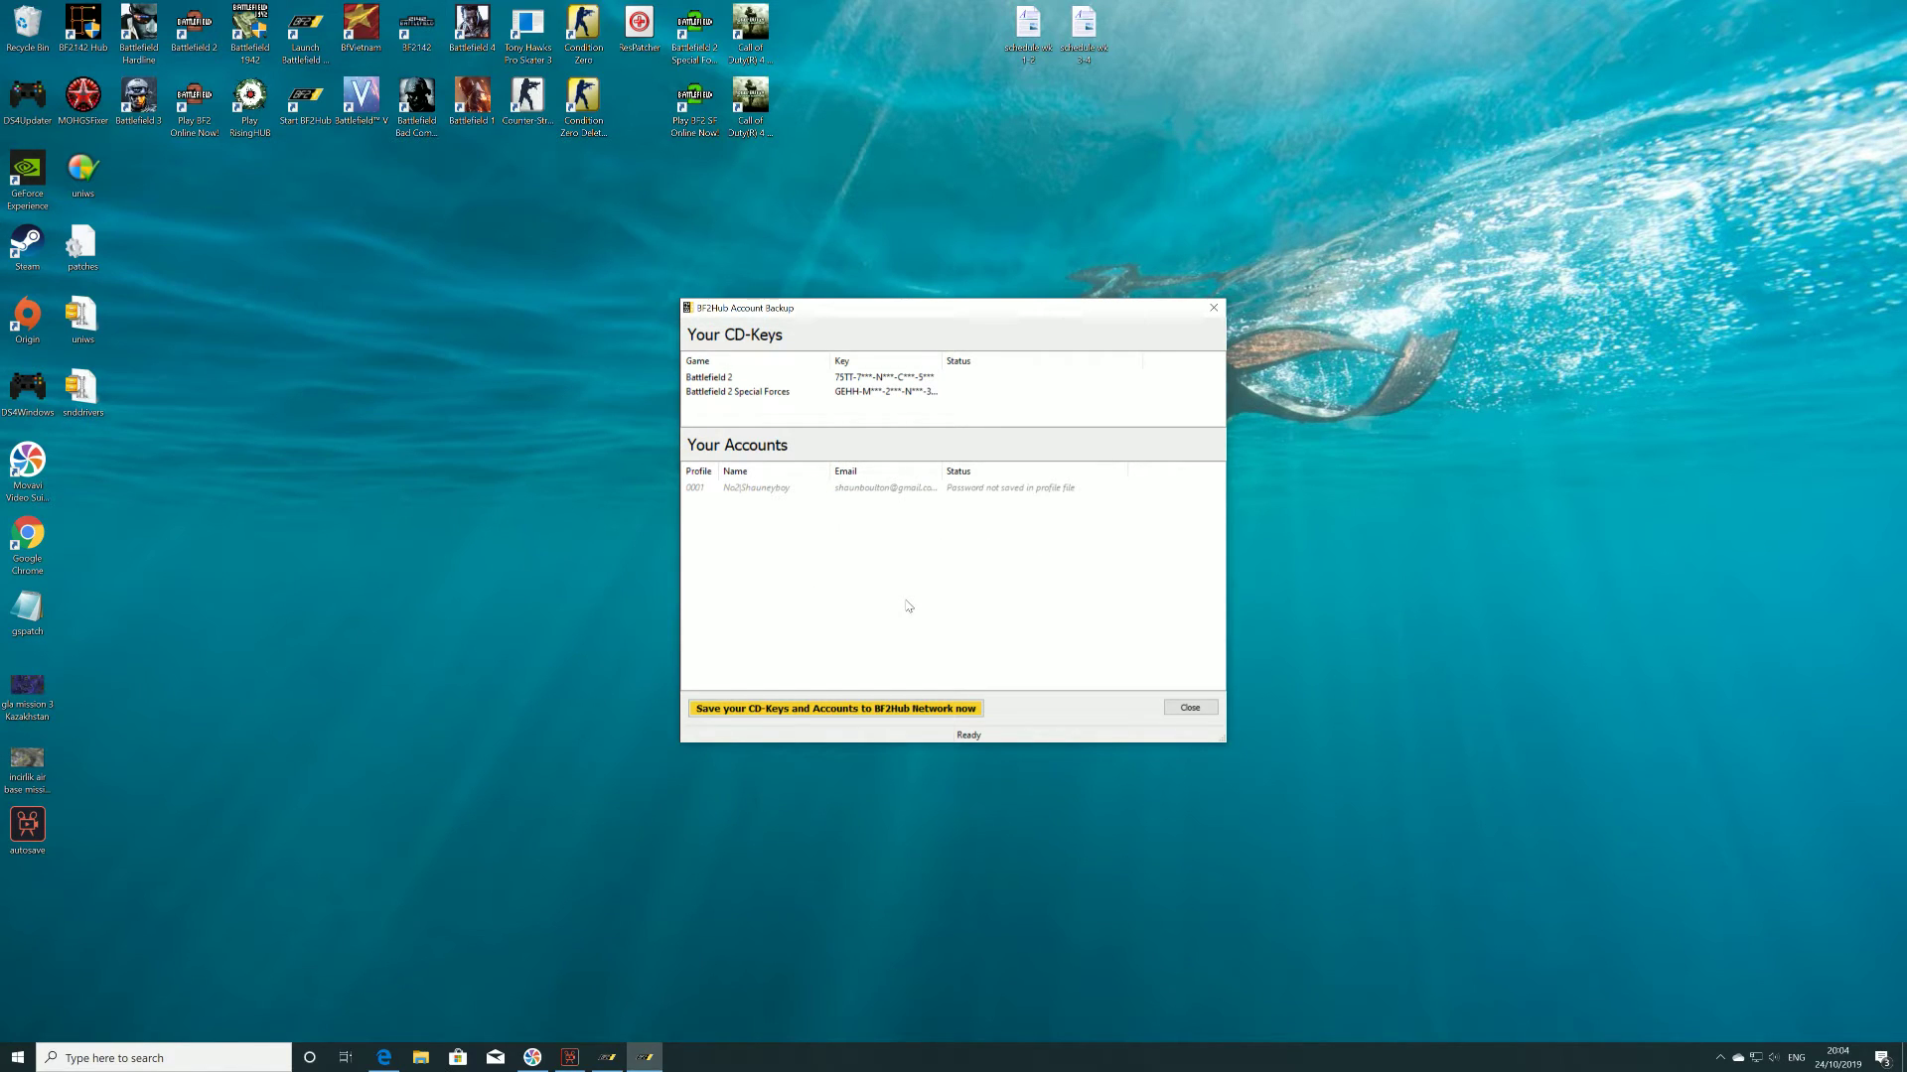
click(1197, 707)
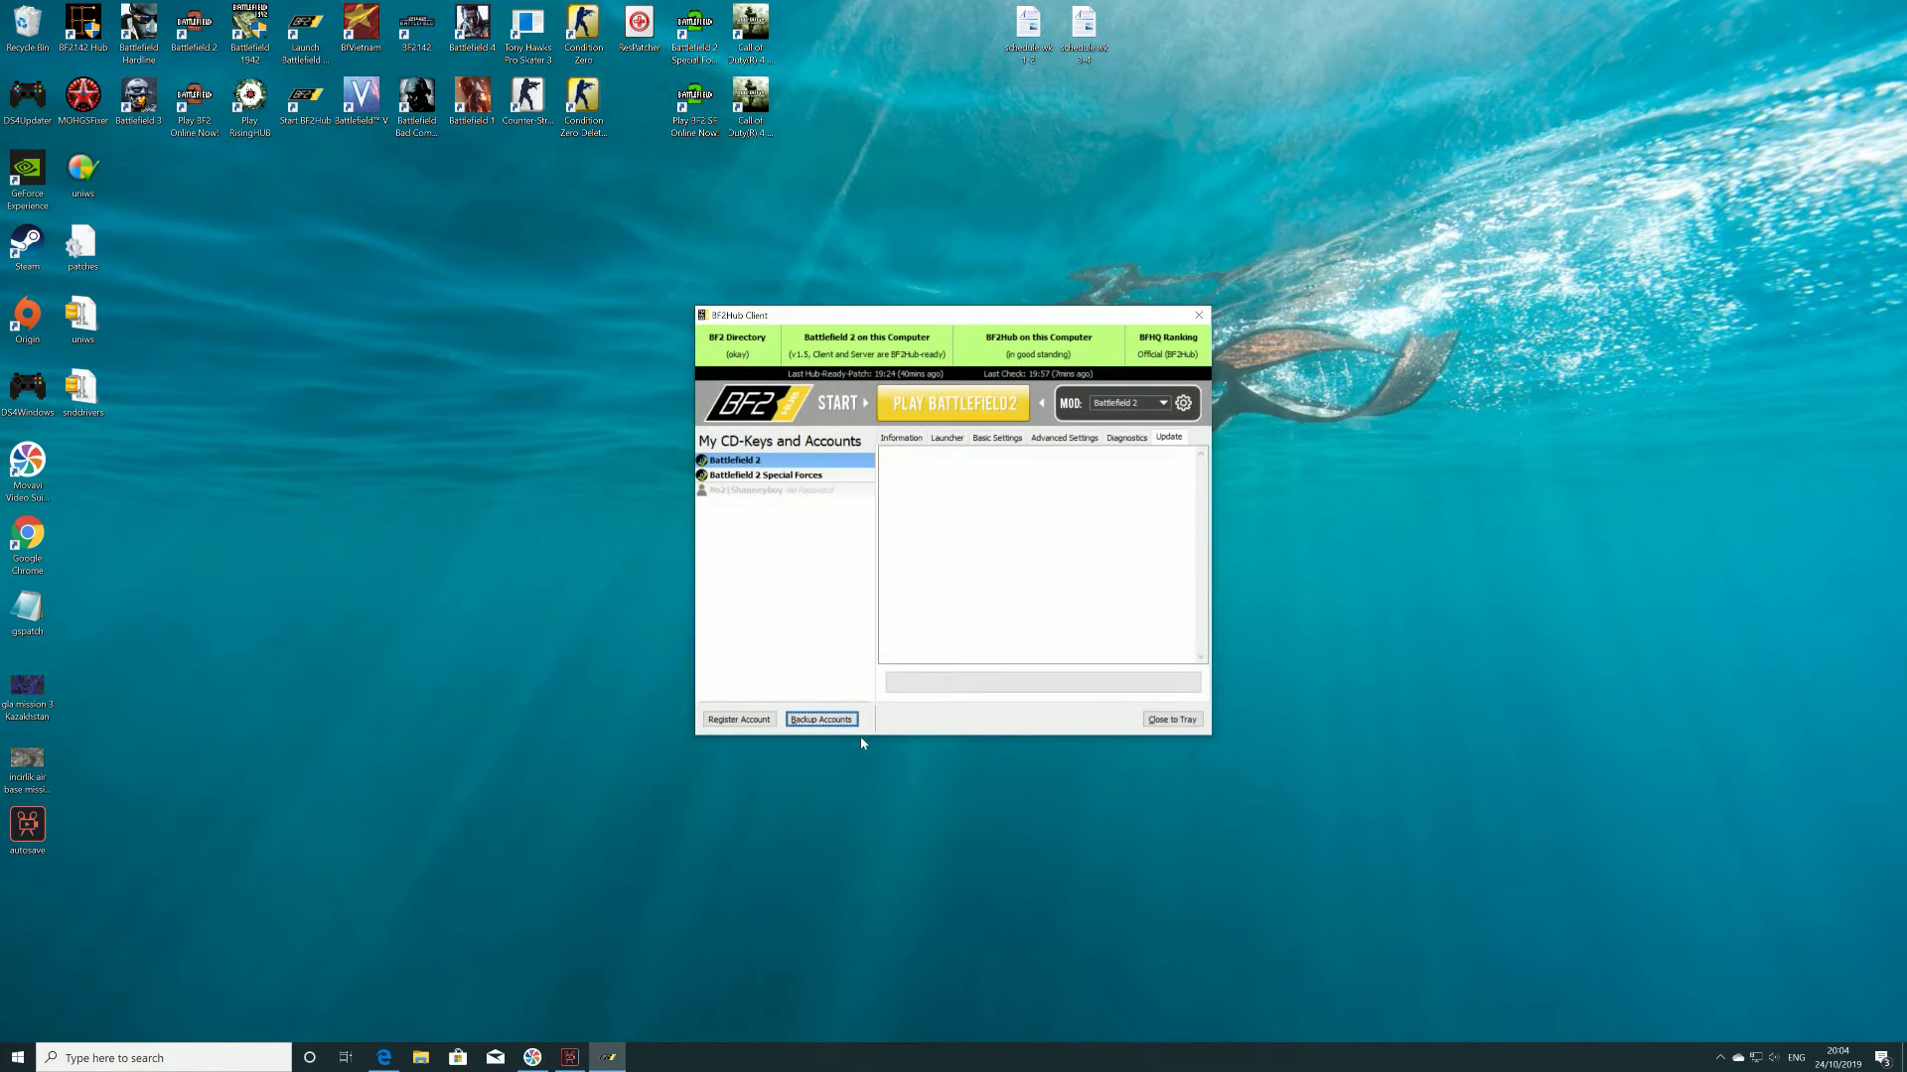
click(839, 720)
click(1058, 610)
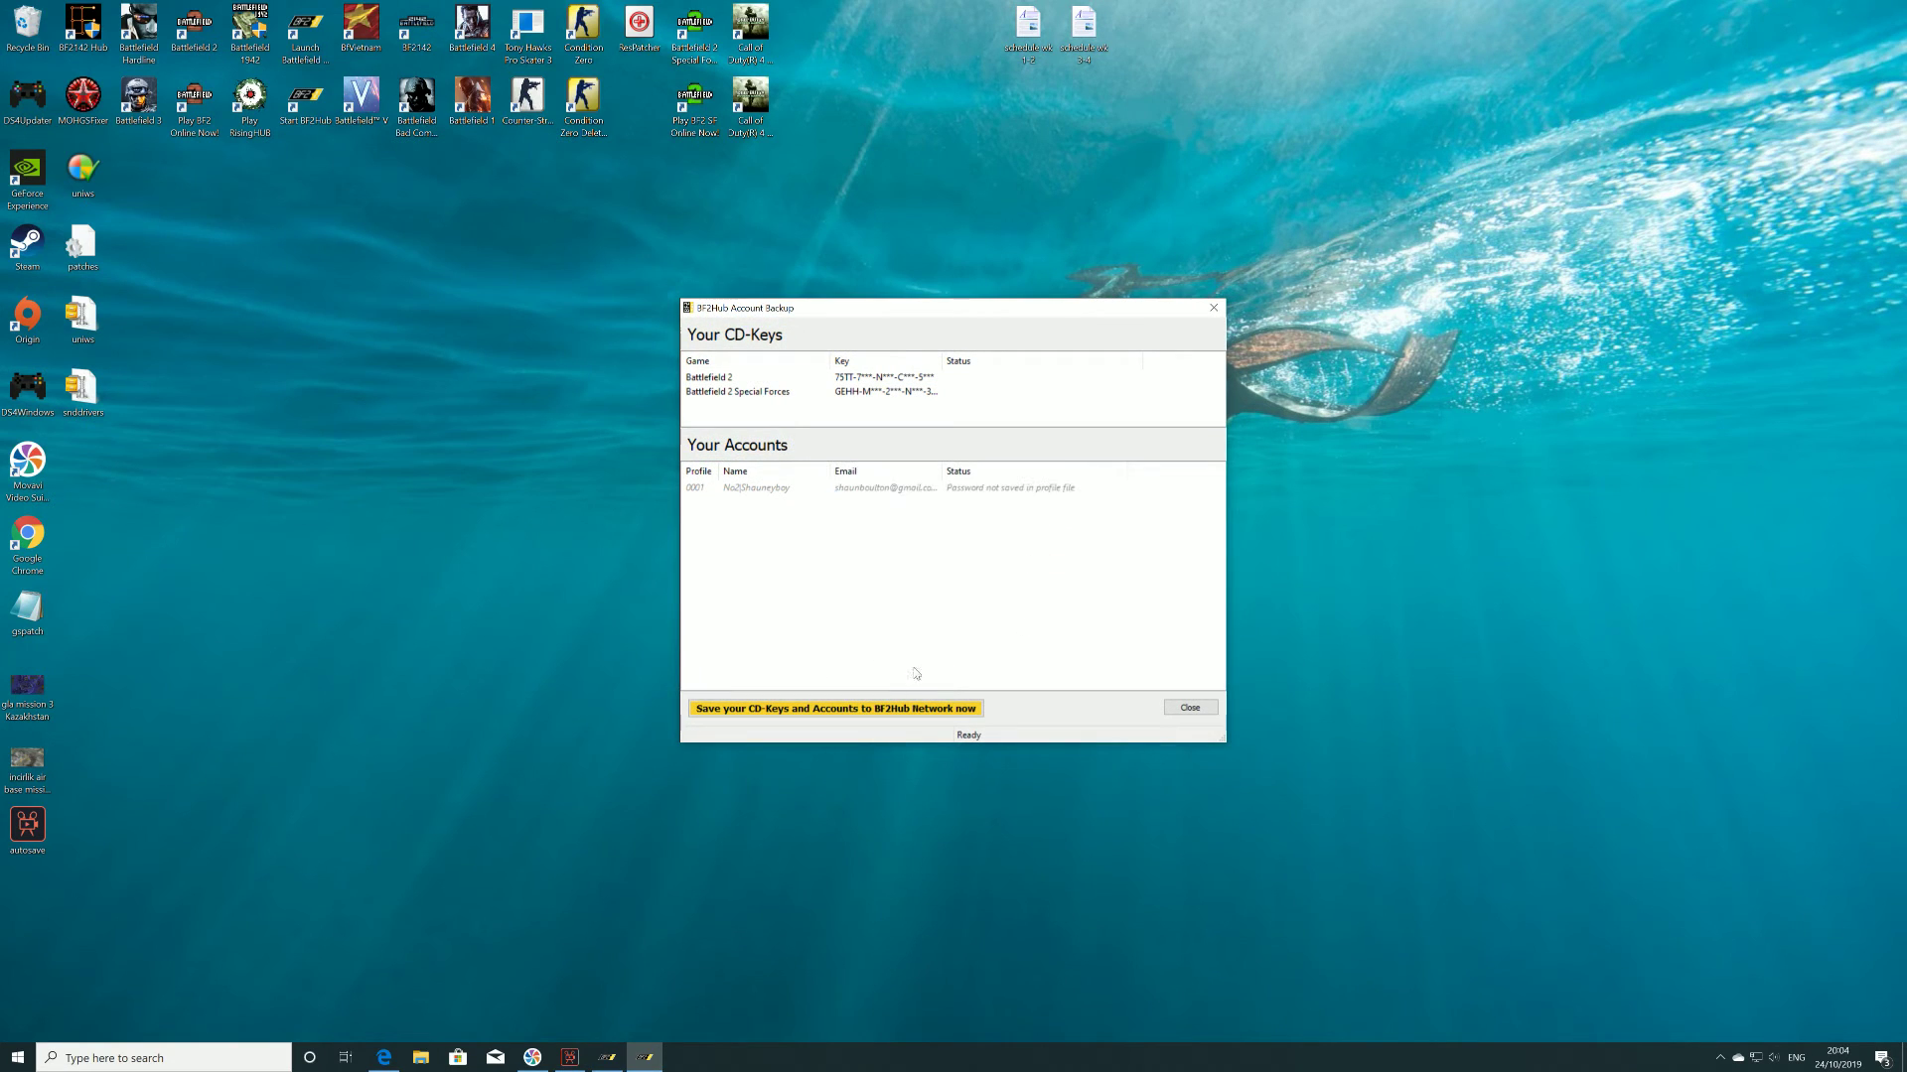
click(745, 709)
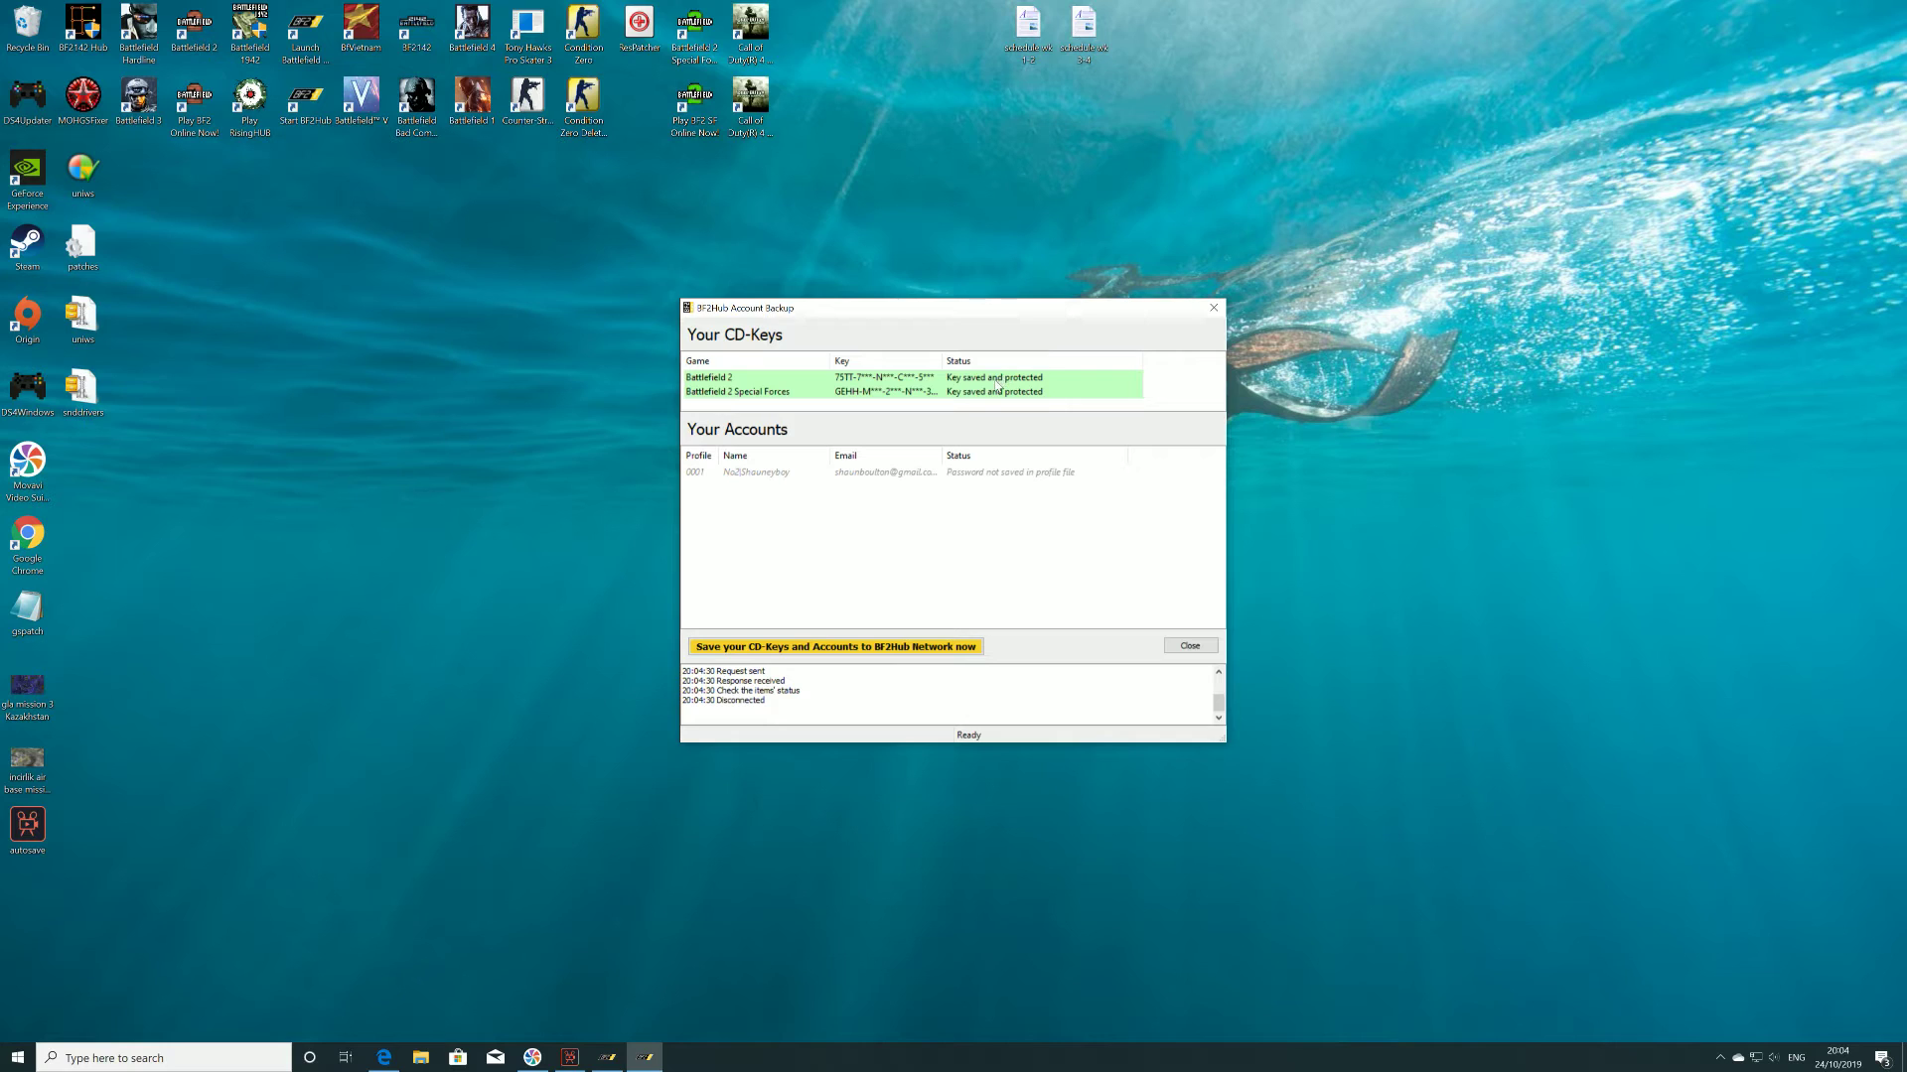
click(1190, 646)
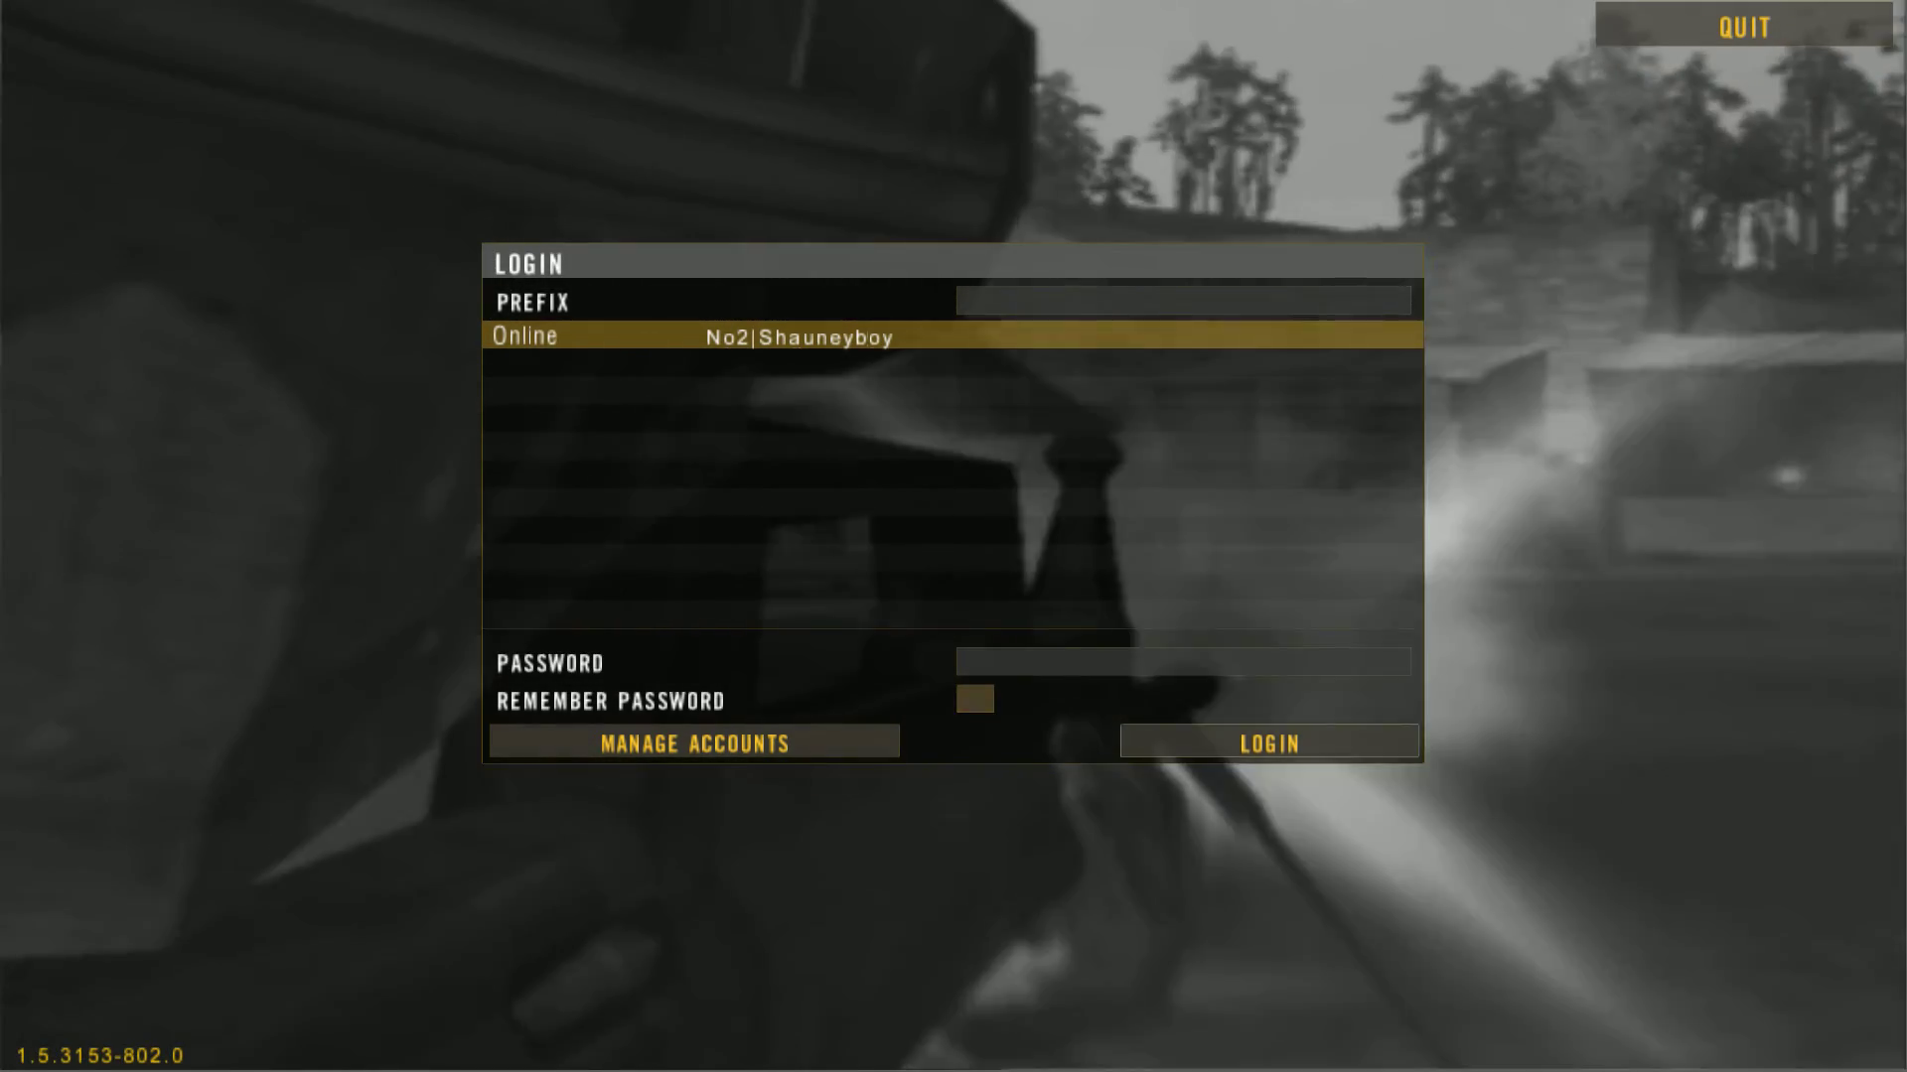
- Open Manage Accounts from the Login screen and switch to the Retrieve Account tab
click(694, 744)
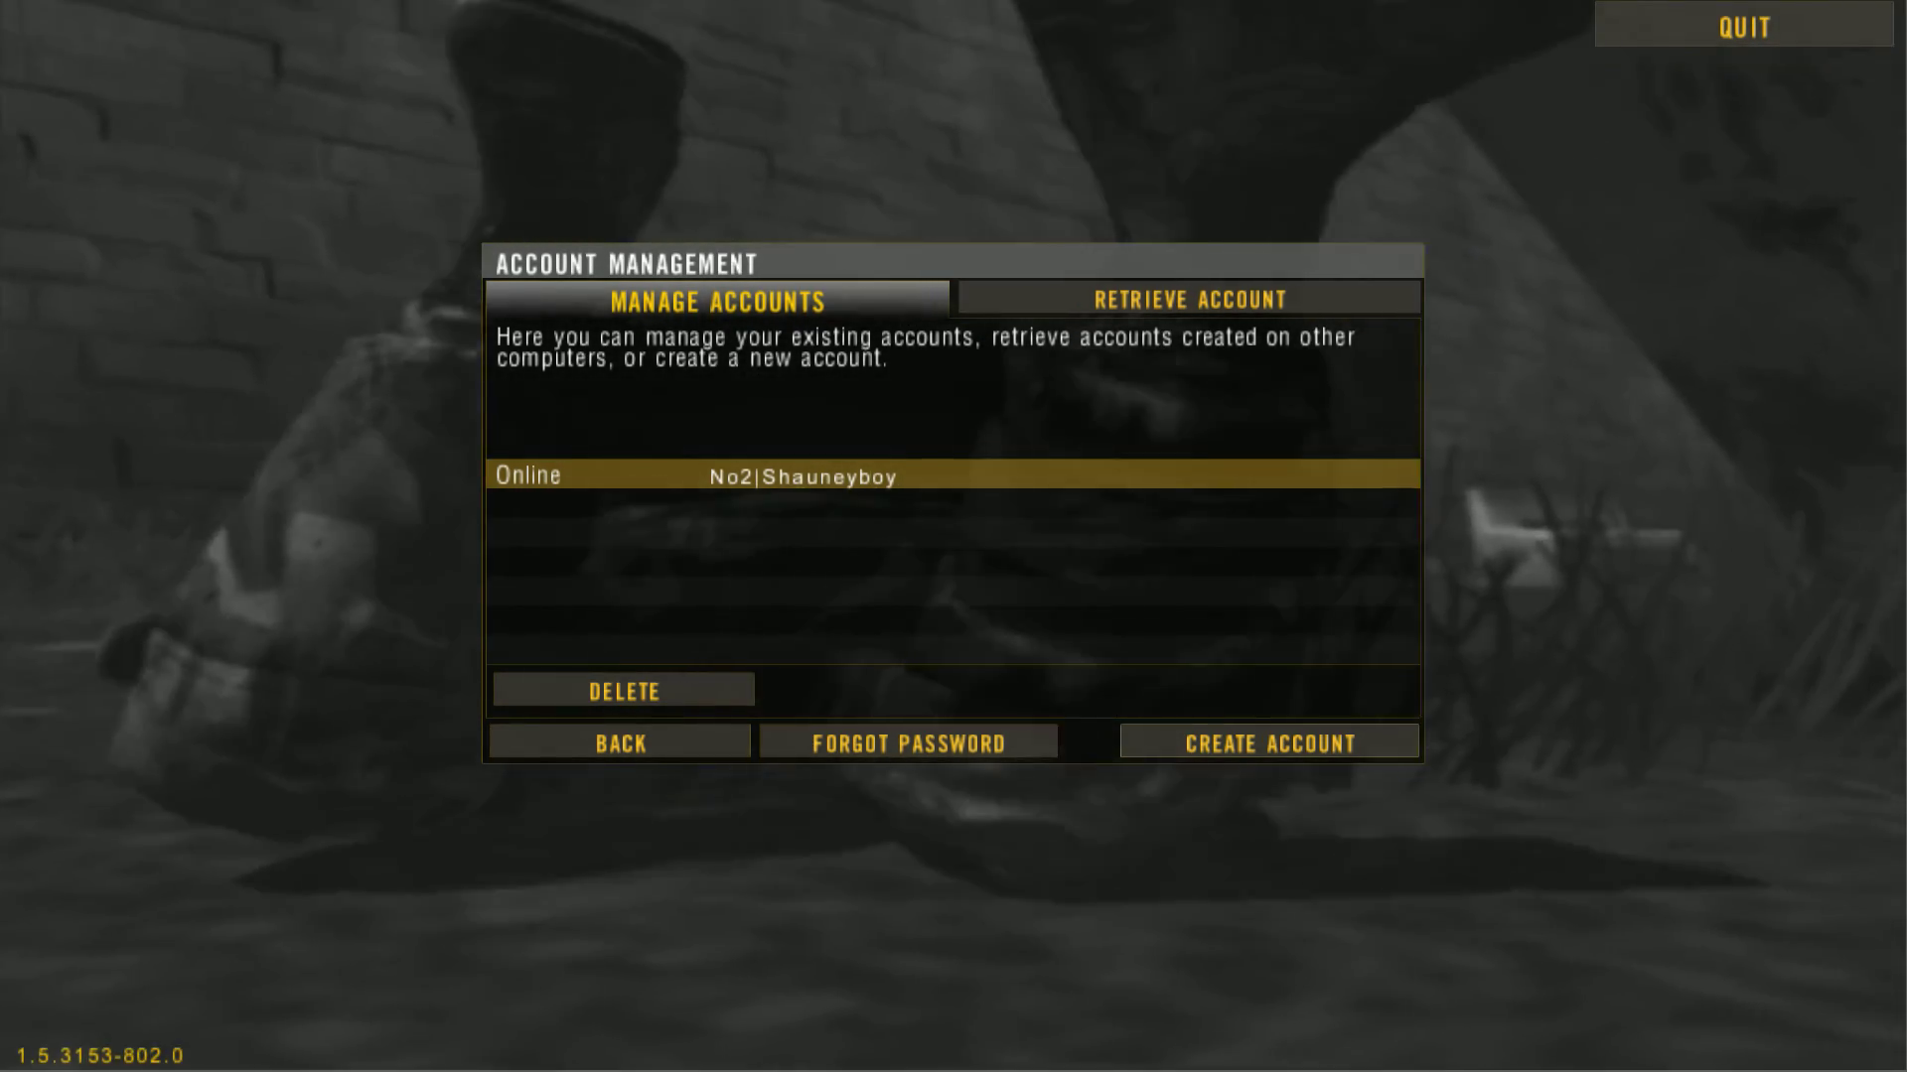
click(1190, 299)
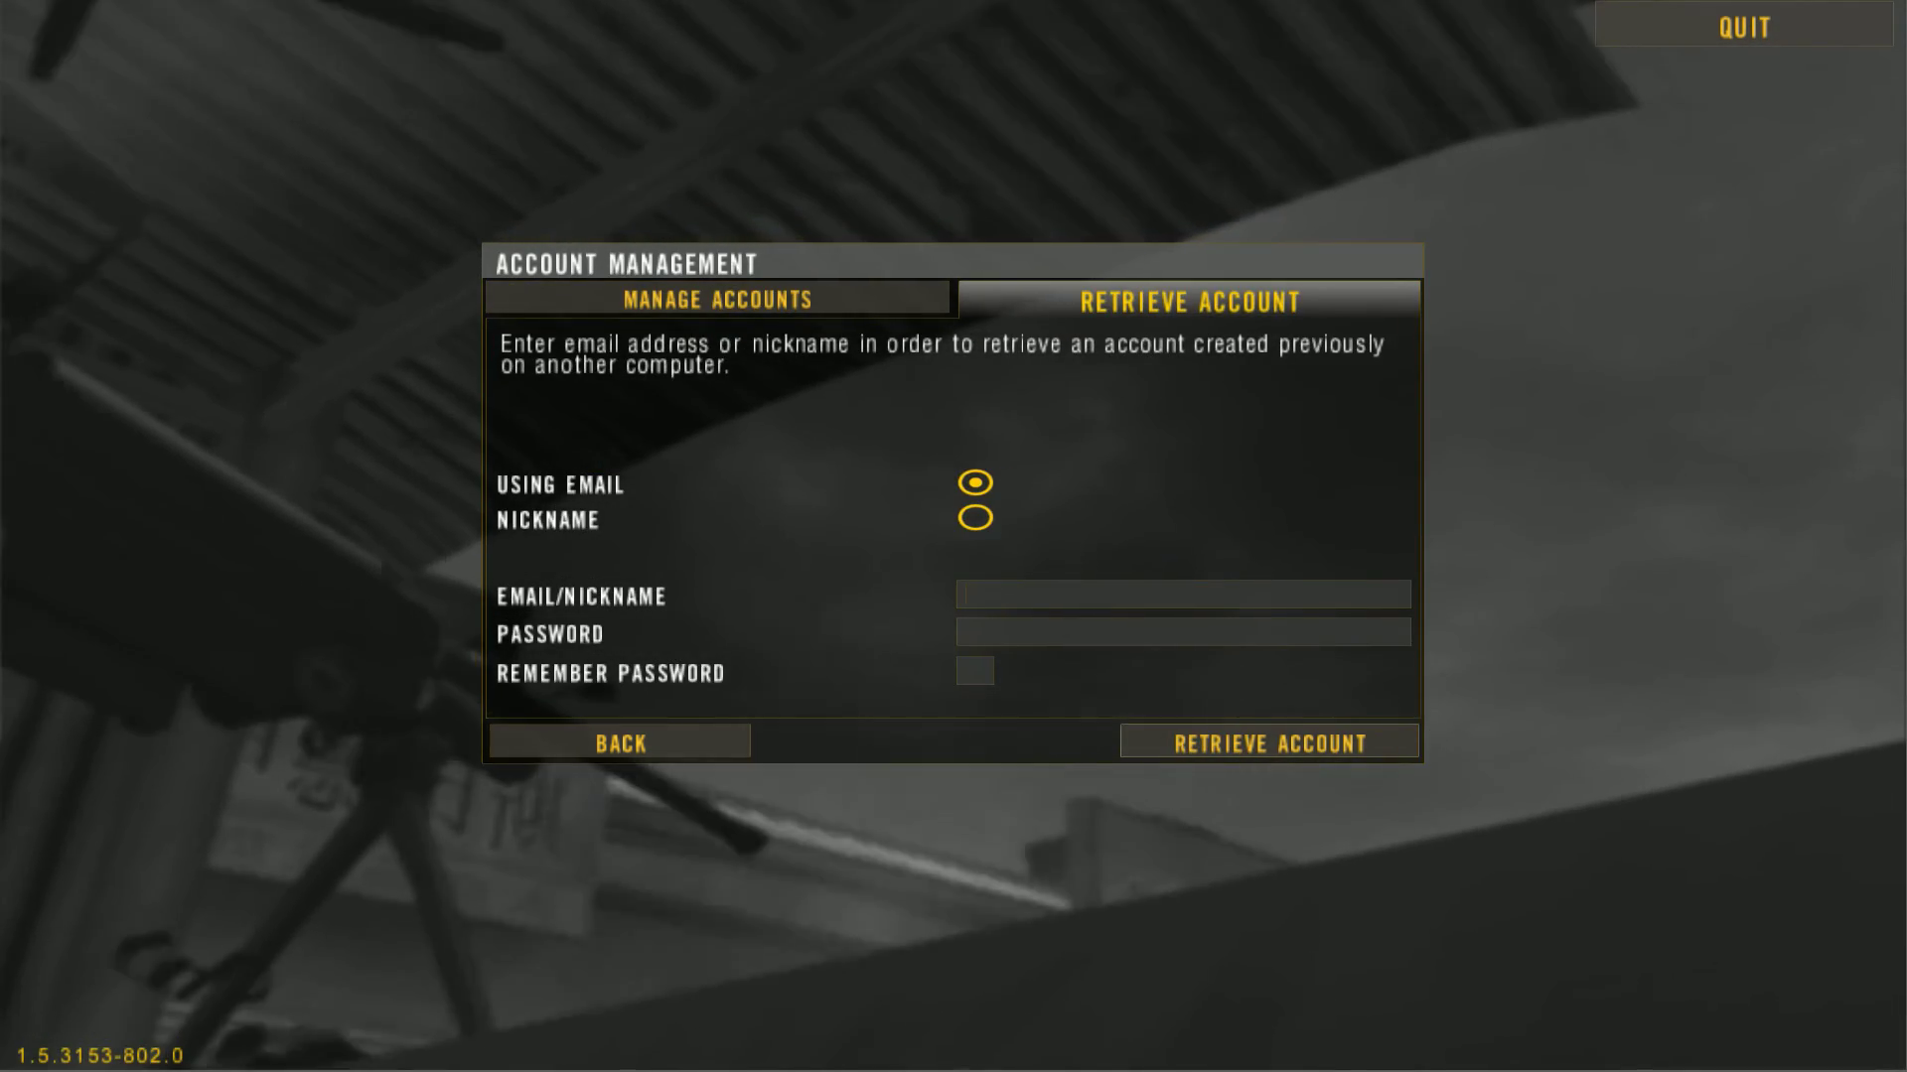